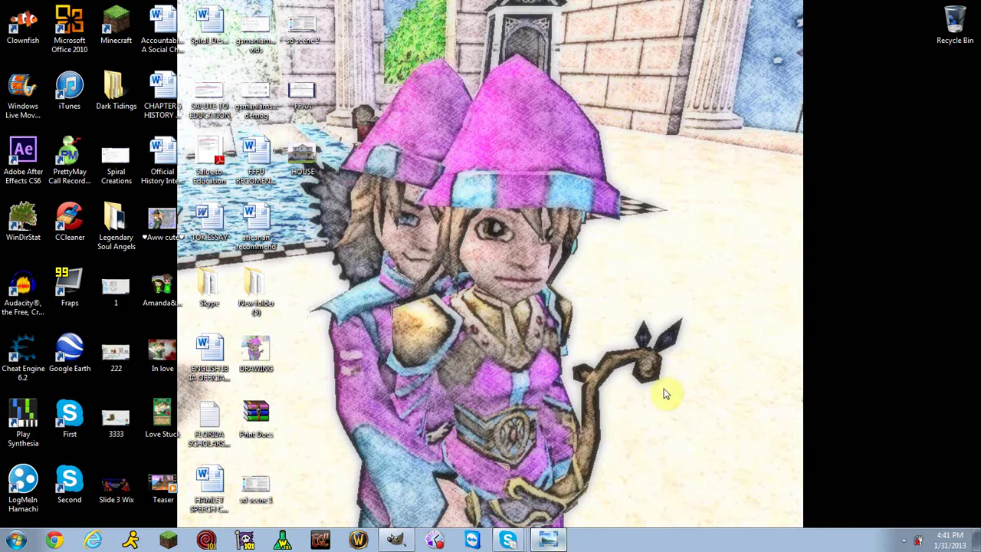
Step: Close the photo viewer and open HOUSE.jpg in GIMP, zoomed to 50%
left_click(547, 540)
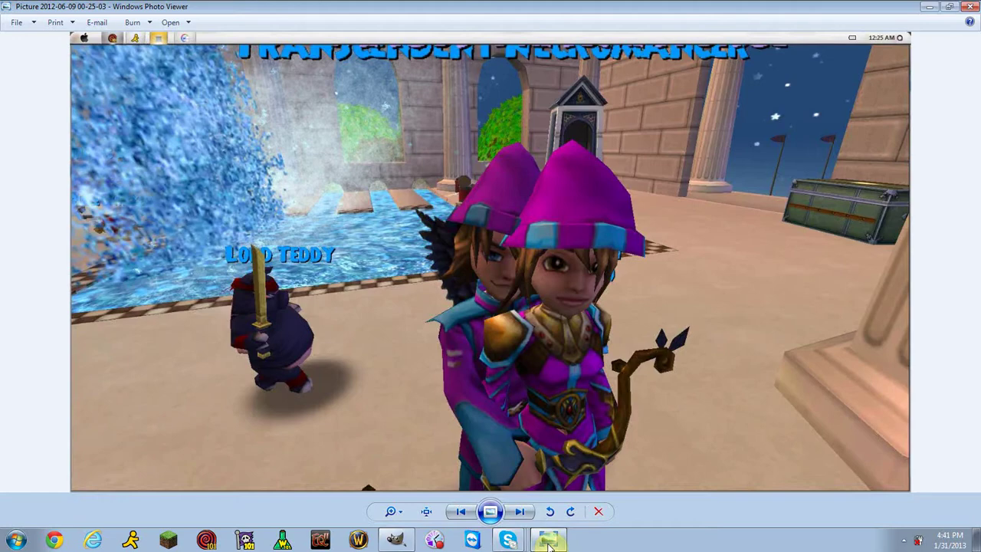
left_click(971, 7)
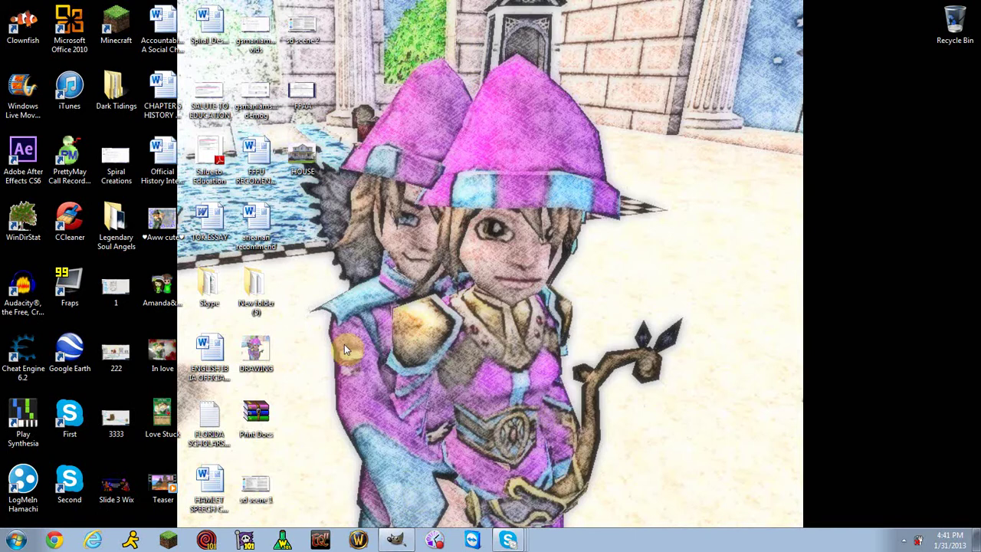
left_click(383, 537)
left_click(13, 26)
left_click(30, 64)
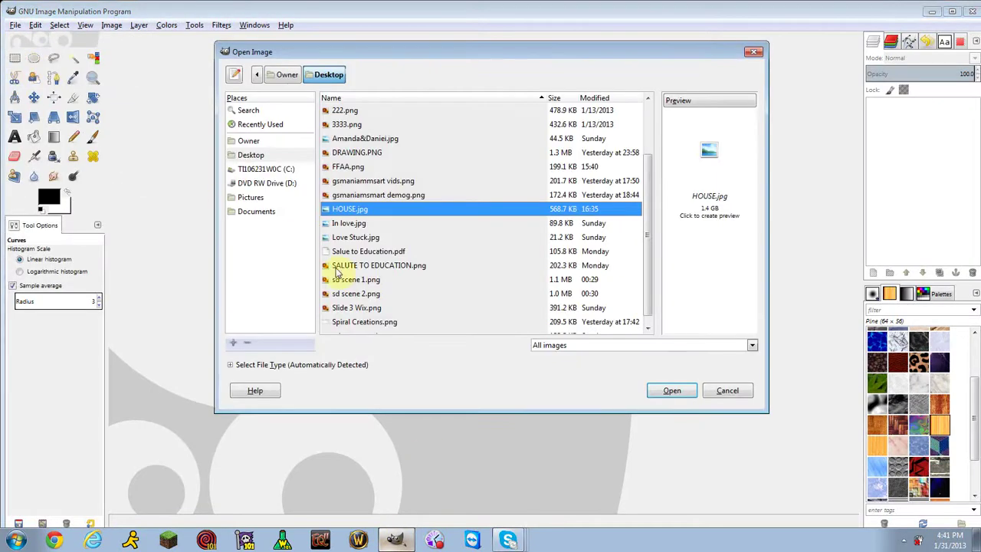
double_click(364, 213)
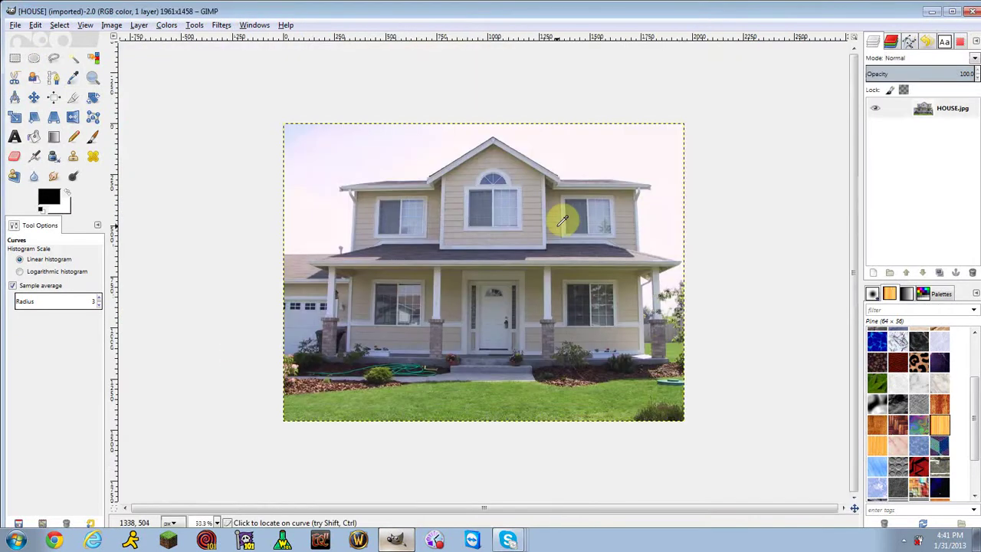
key("plus")
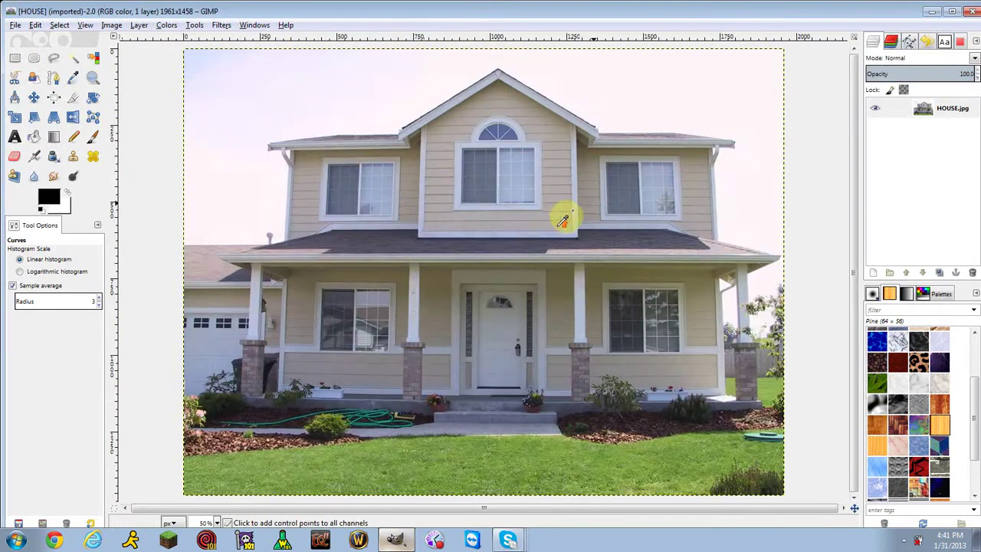
Step: Duplicate the house layer twice, then check each of the three layers, ending on the top copy
right_click(927, 116)
left_click(857, 175)
right_click(930, 112)
left_click(874, 174)
left_click(940, 132)
left_click(943, 147)
left_click(946, 110)
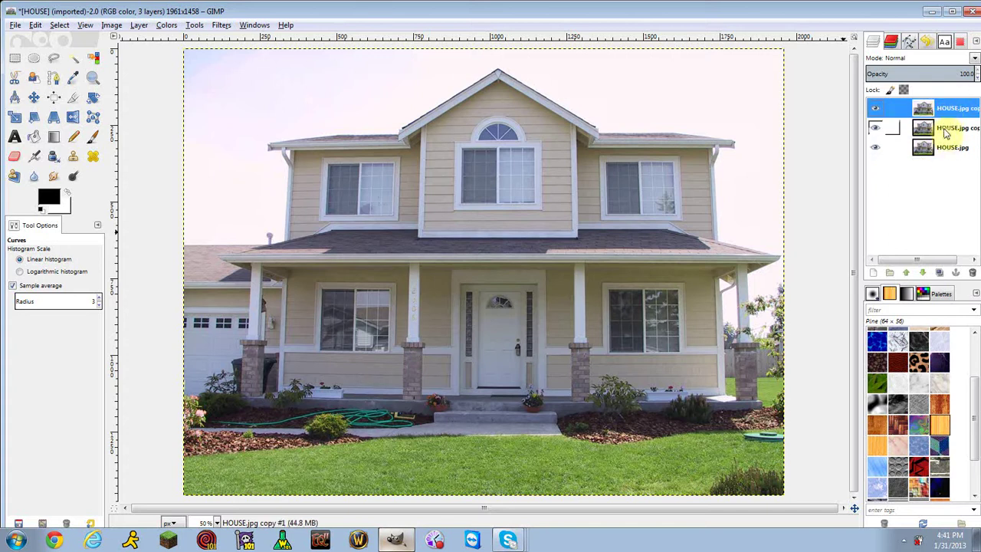
left_click(943, 127)
left_click(943, 147)
left_click(945, 109)
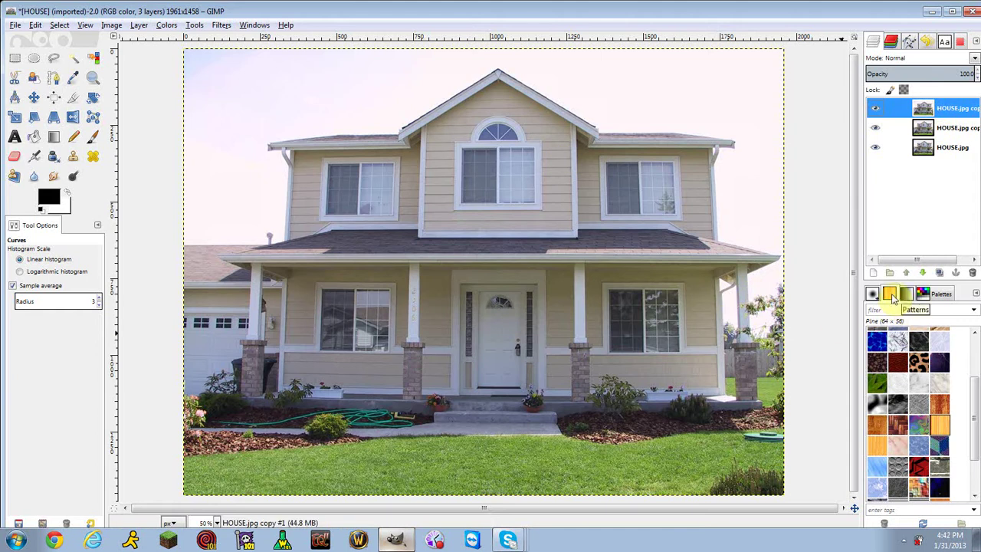
left_click(892, 296)
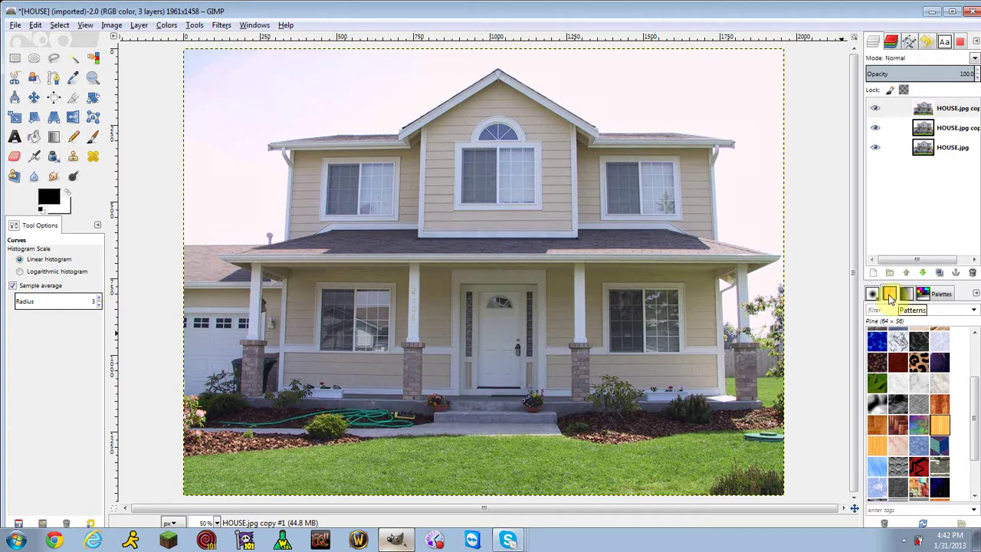
left_click(906, 294)
left_click(894, 296)
left_click(872, 294)
left_click(889, 294)
left_click(906, 294)
left_click(932, 296)
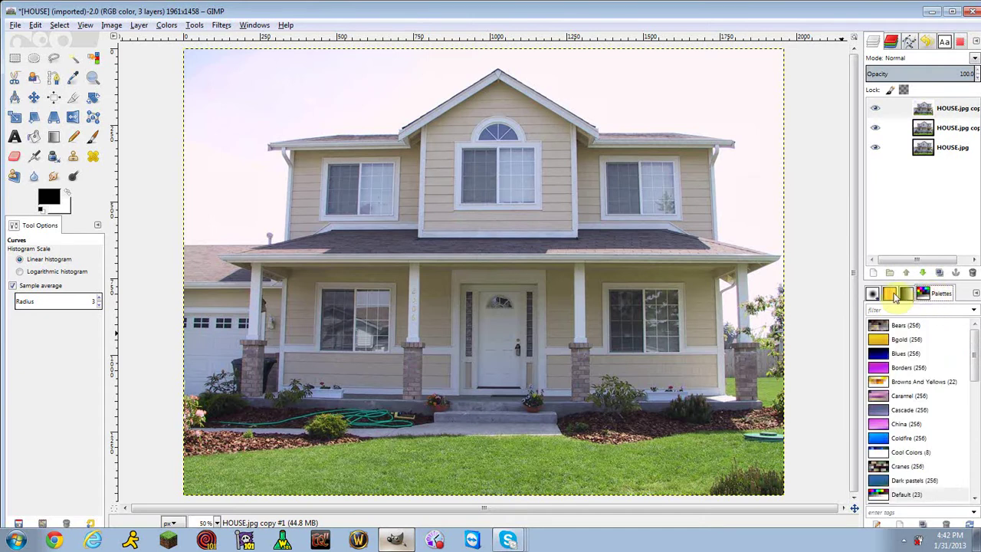
left_click(892, 296)
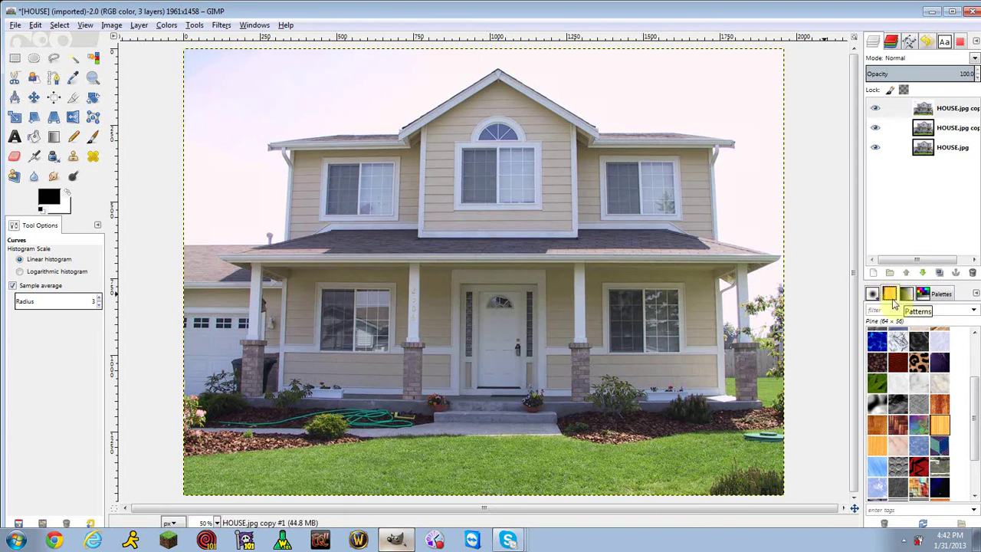
left_click(252, 25)
mouse_move(266, 55)
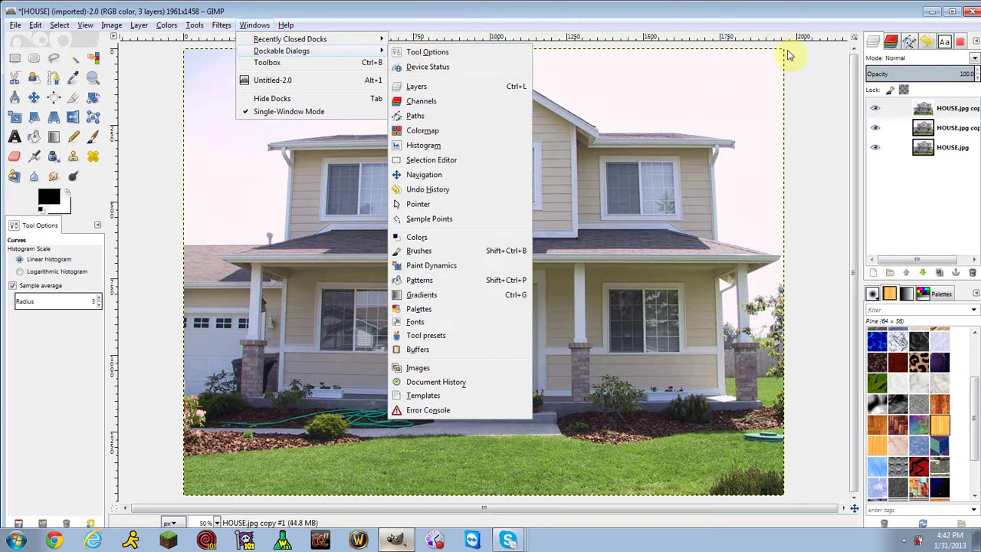
left_click(843, 175)
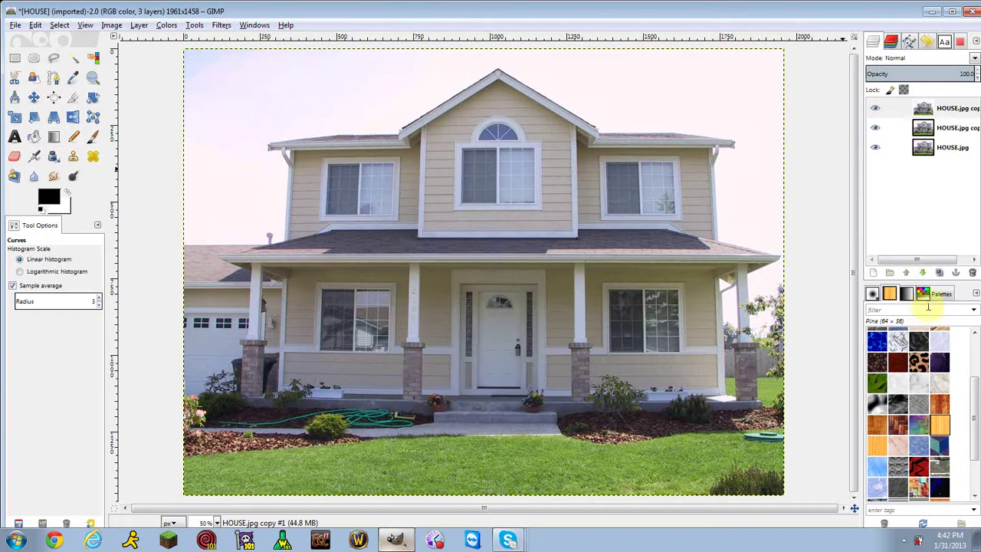
left_click(907, 294)
left_click(923, 295)
left_click(907, 294)
left_click(889, 295)
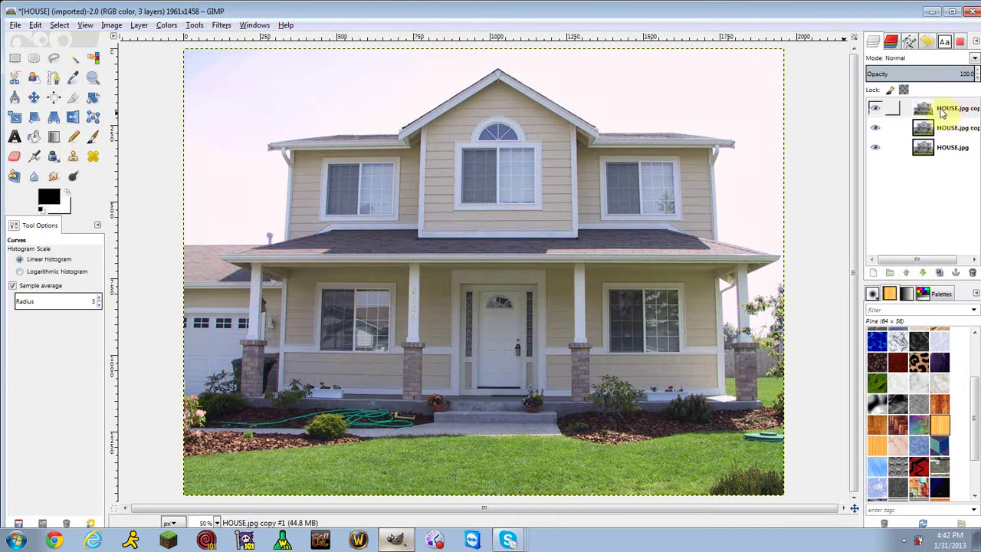
Step: Gaussian-blur the top house copy at radius 15 and set its layer mode to Grain extract
left_click(949, 109)
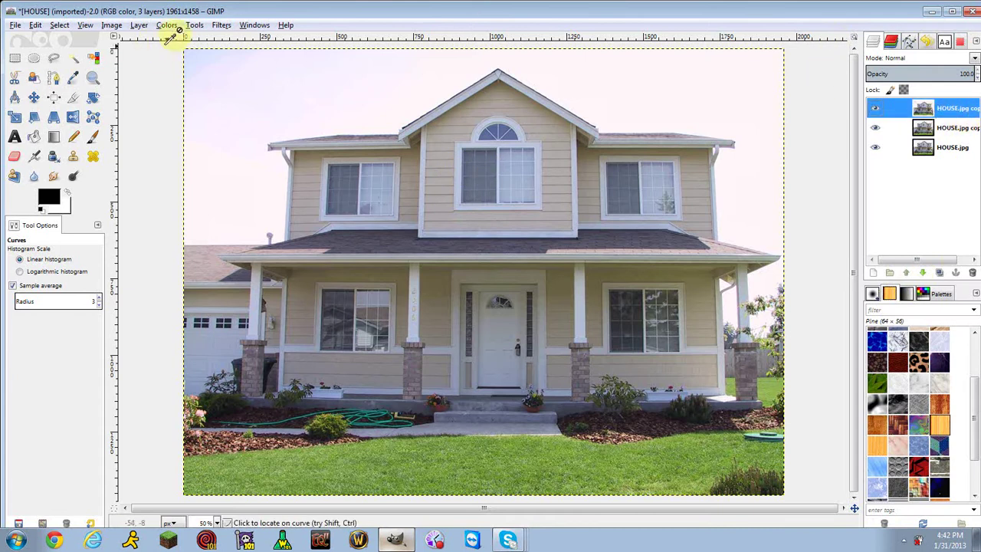
left_click(218, 25)
mouse_move(281, 102)
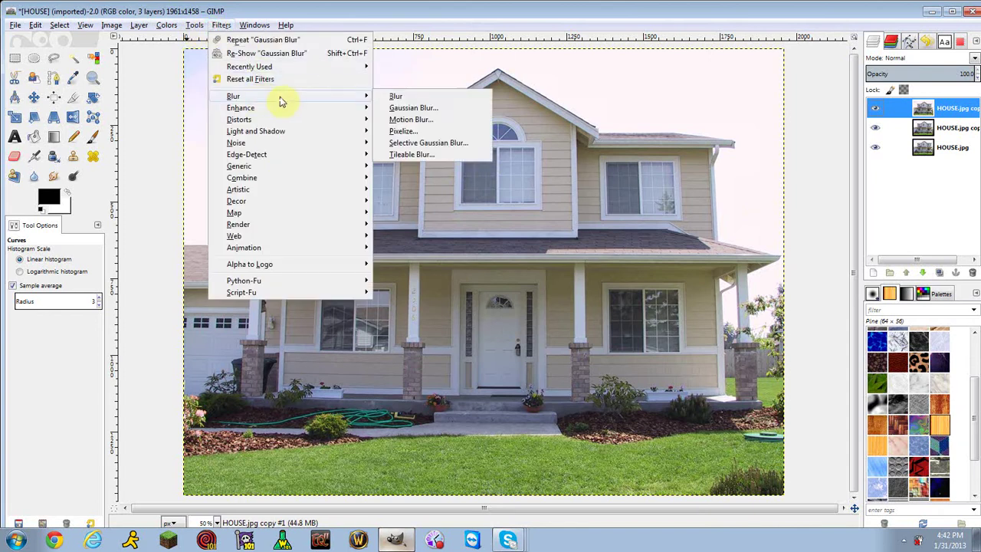
left_click(445, 112)
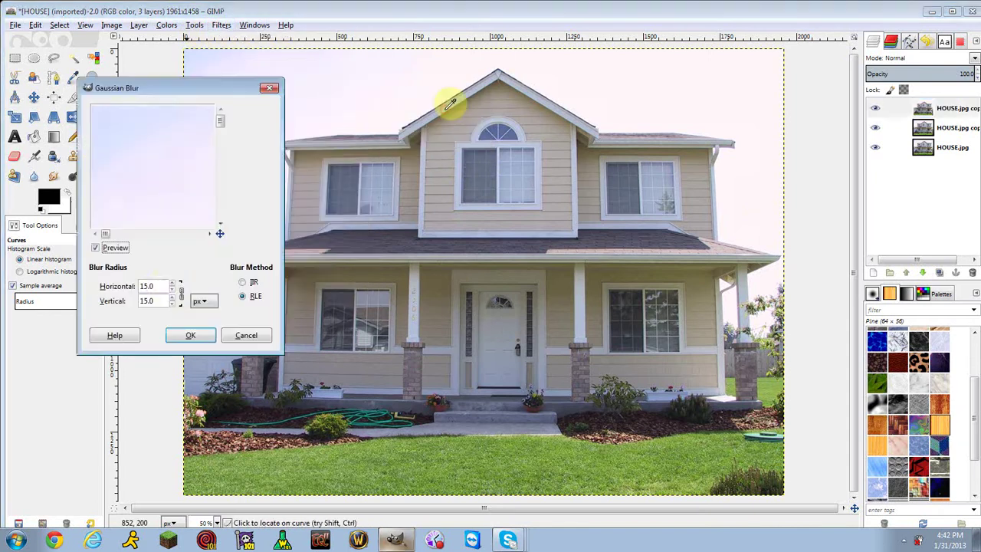
double_click(163, 286)
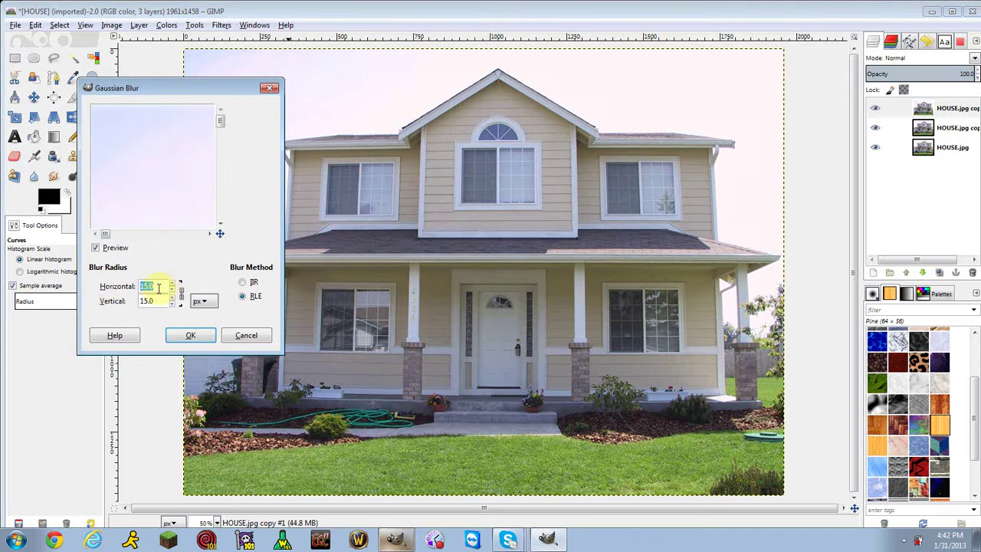
left_click(190, 336)
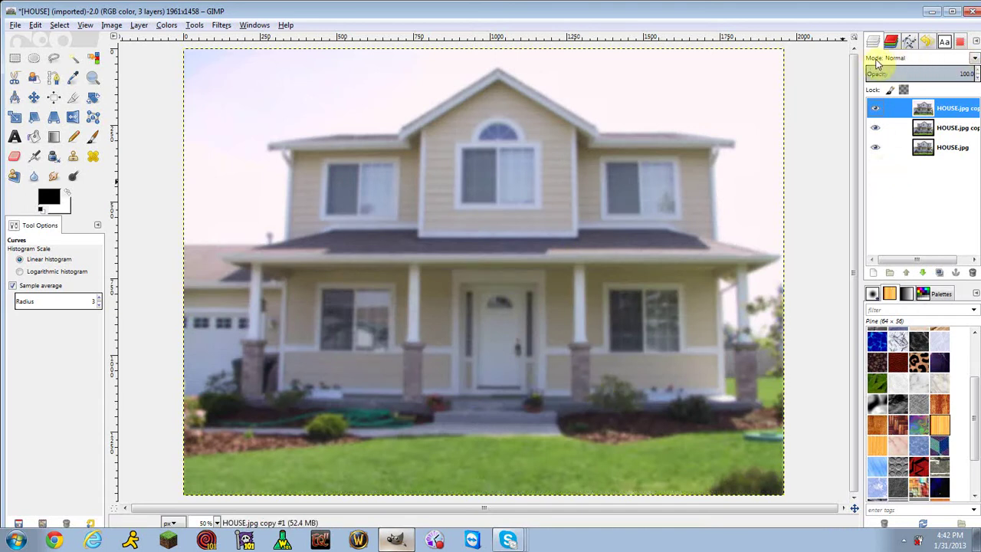
left_click(898, 61)
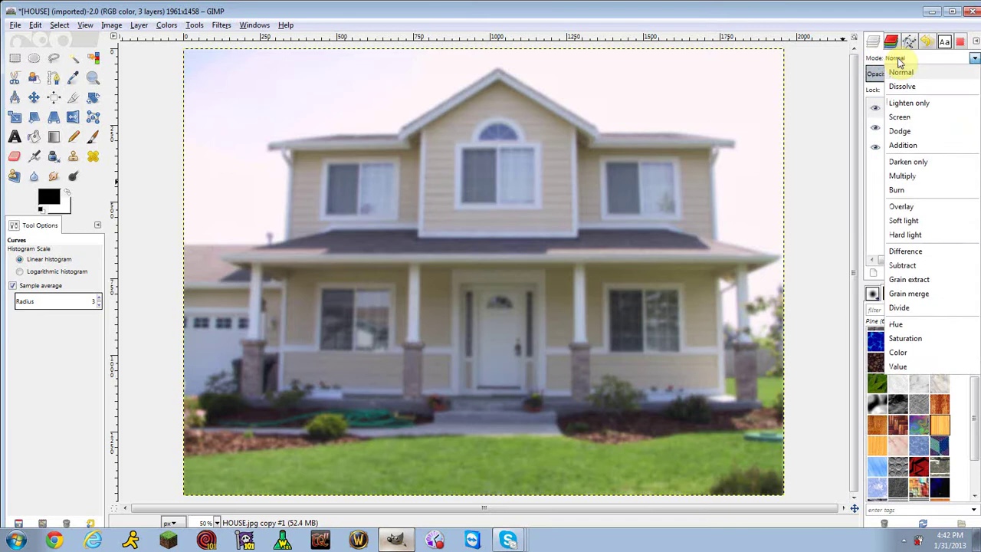
left_click(929, 279)
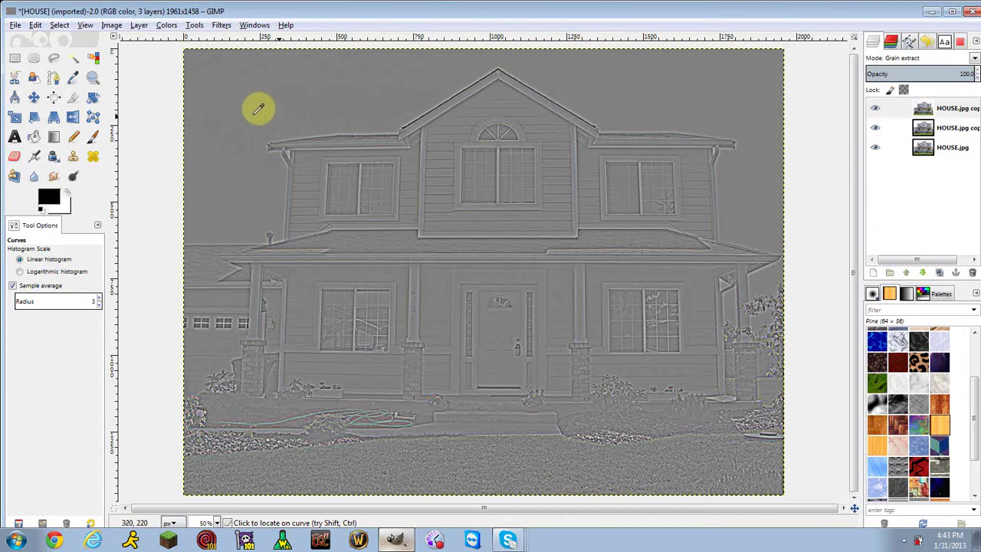
Step: Merge the top layer down into the copy below and select the merged layer
left_click(131, 27)
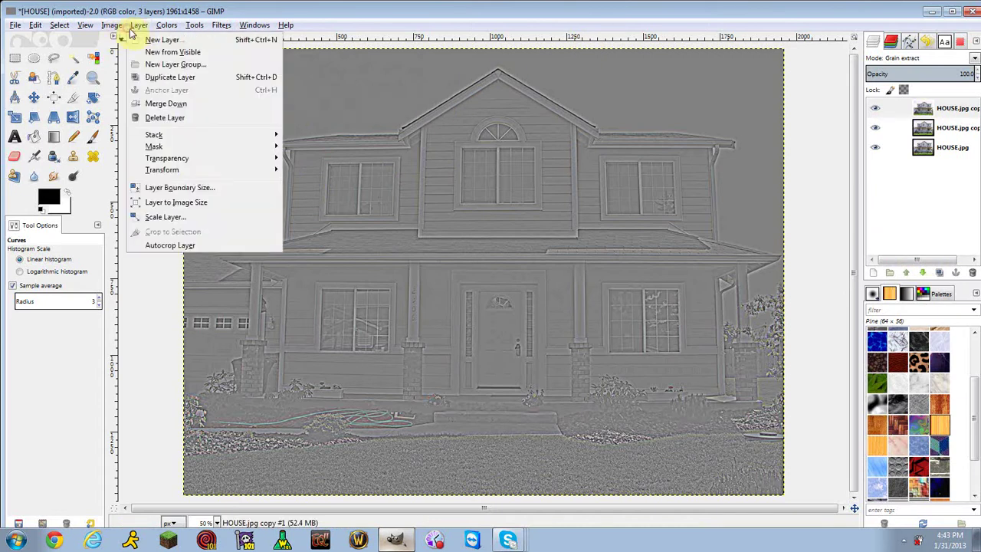
left_click(164, 103)
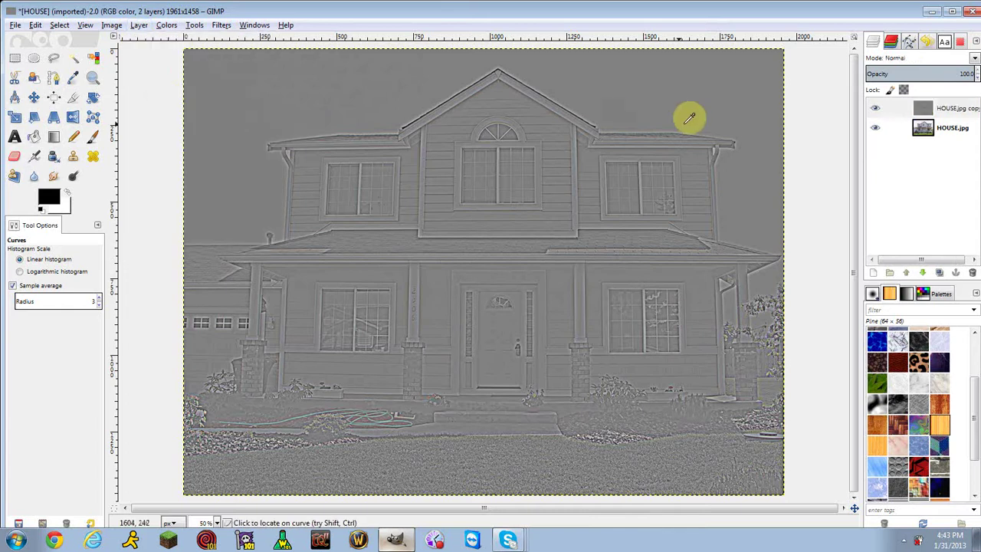
left_click(949, 105)
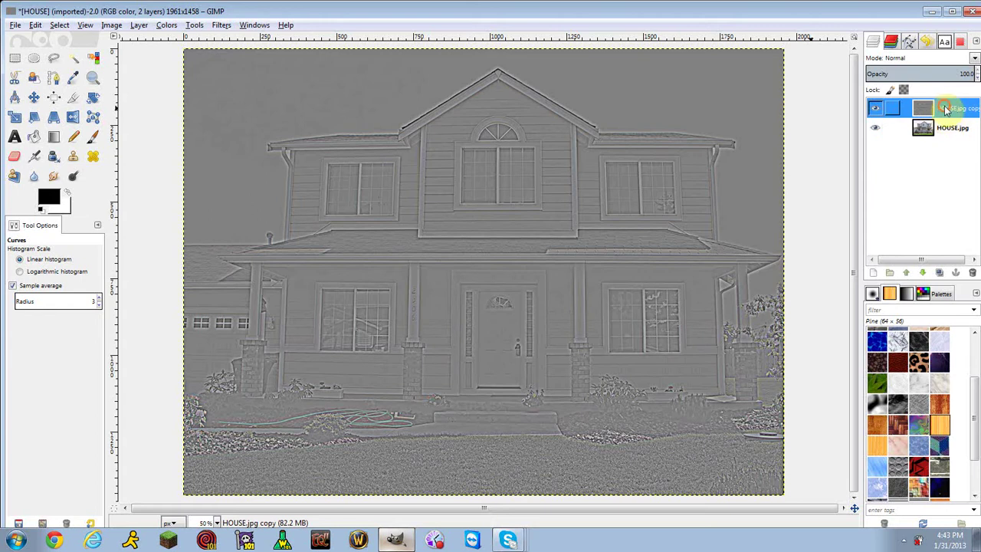
Step: Desaturate the merged copy layer by Lightness
left_click(169, 26)
left_click(202, 161)
left_click_drag(175, 97, 374, 138)
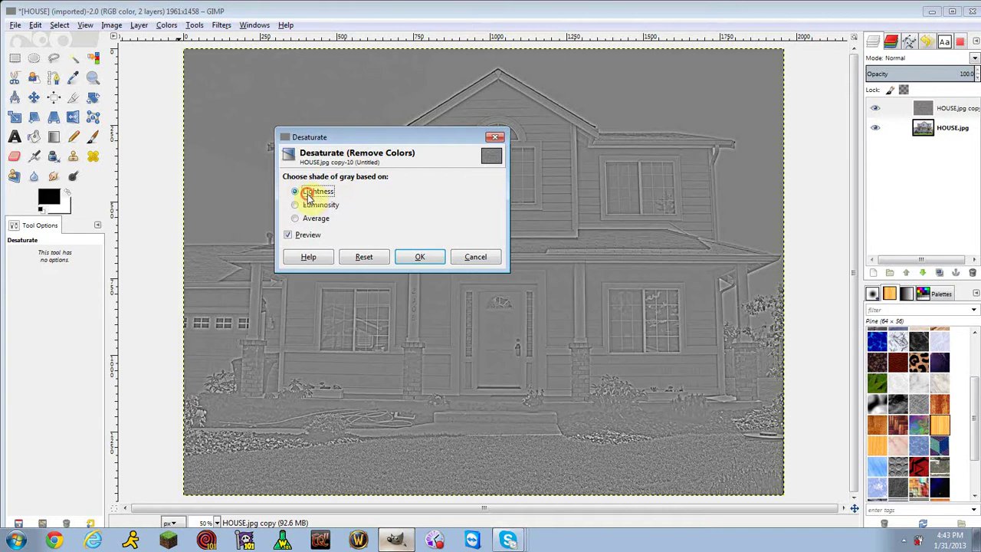
left_click(424, 259)
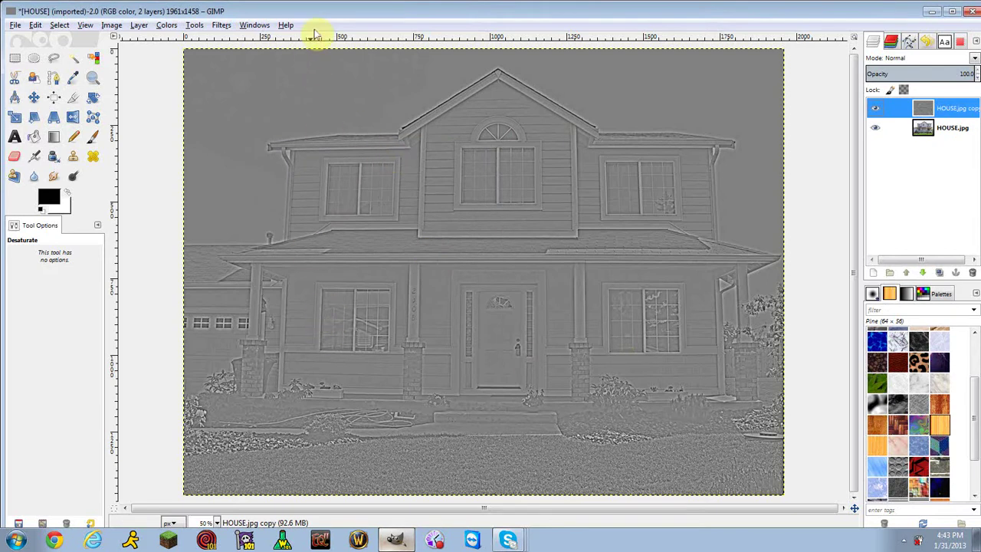
Step: Open Curves on the top layer and raise the Value curve's midpoint up toward the top edge
left_click(167, 26)
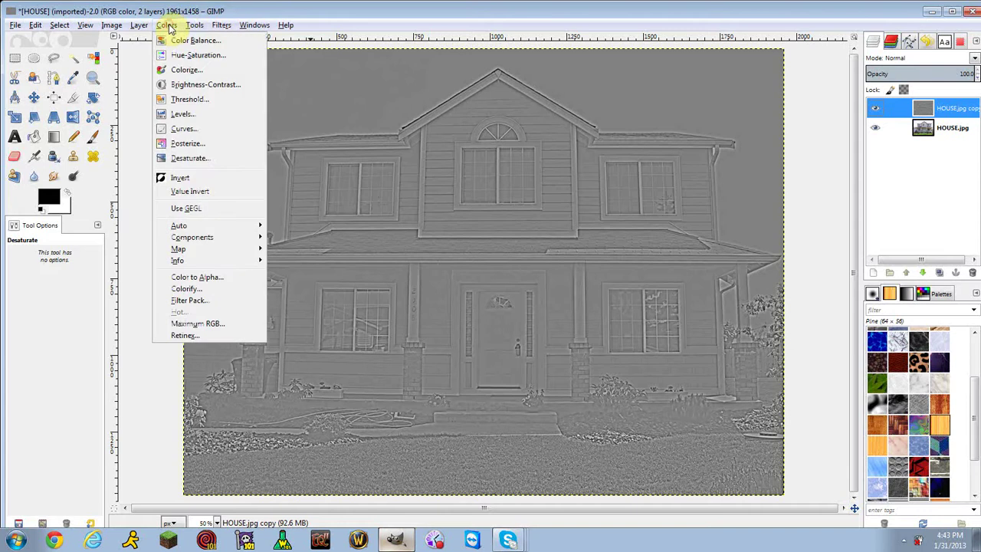
left_click(184, 129)
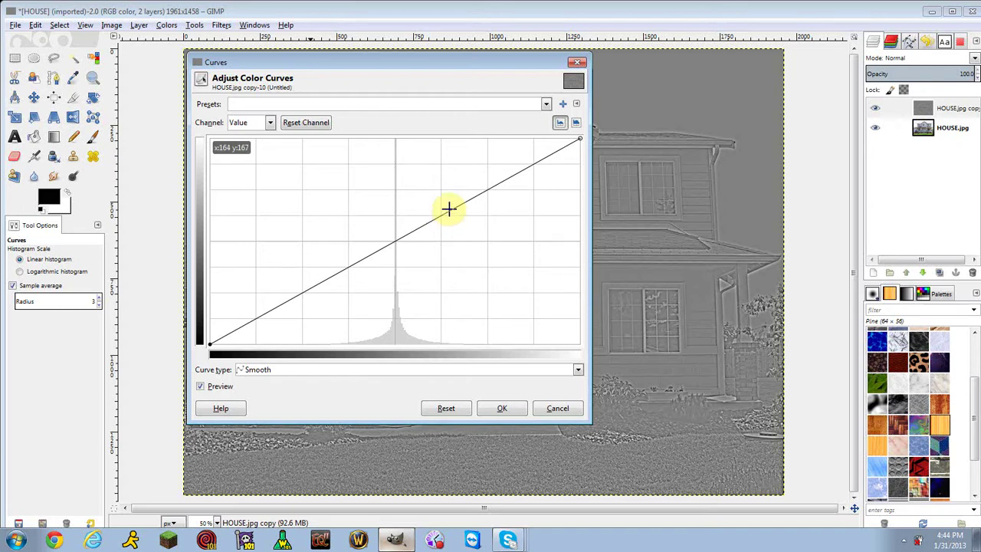
left_click_drag(449, 207, 416, 156)
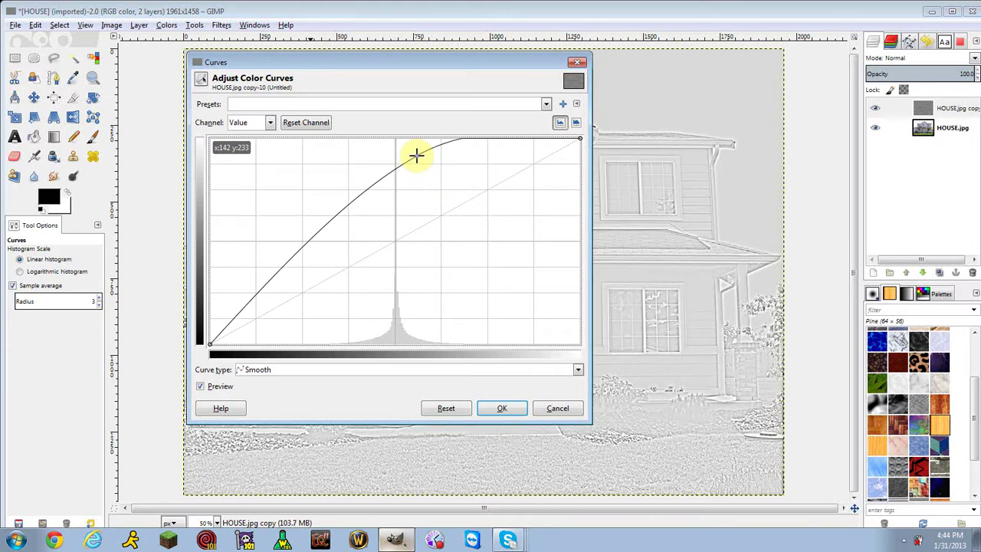
left_click_drag(416, 150, 407, 131)
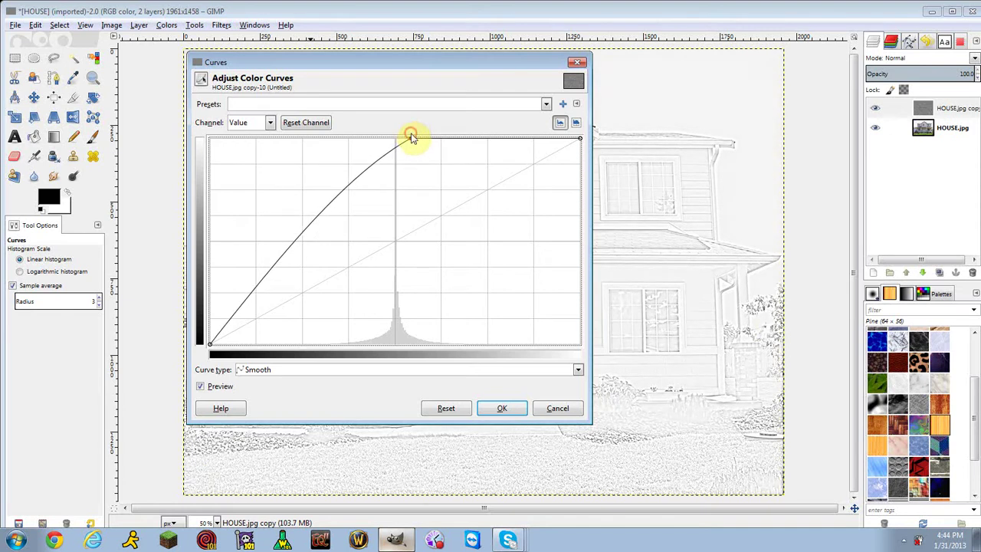
Step: Add a lower curve point and pull it down into an S-shape, with the Curves window moved aside
left_click(312, 217)
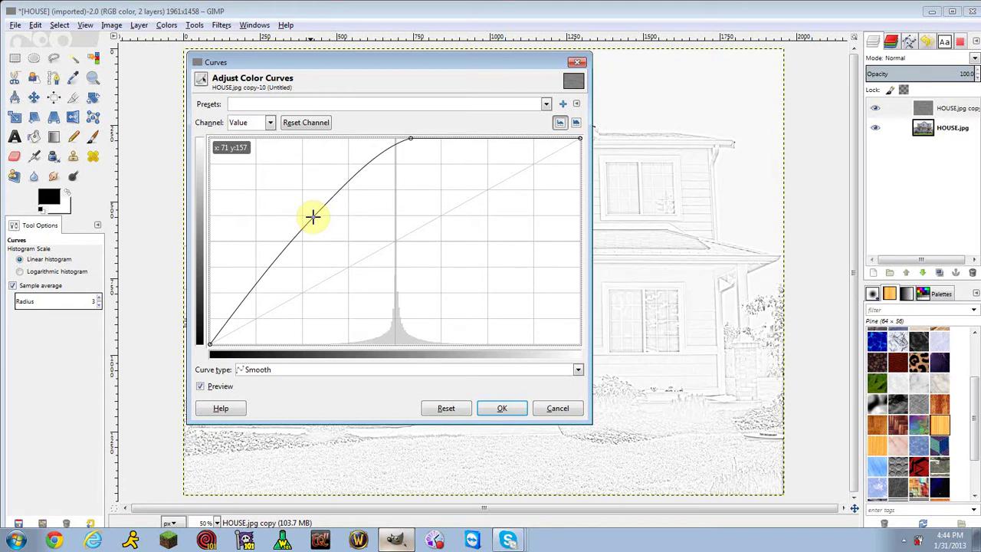
left_click_drag(312, 217, 346, 310)
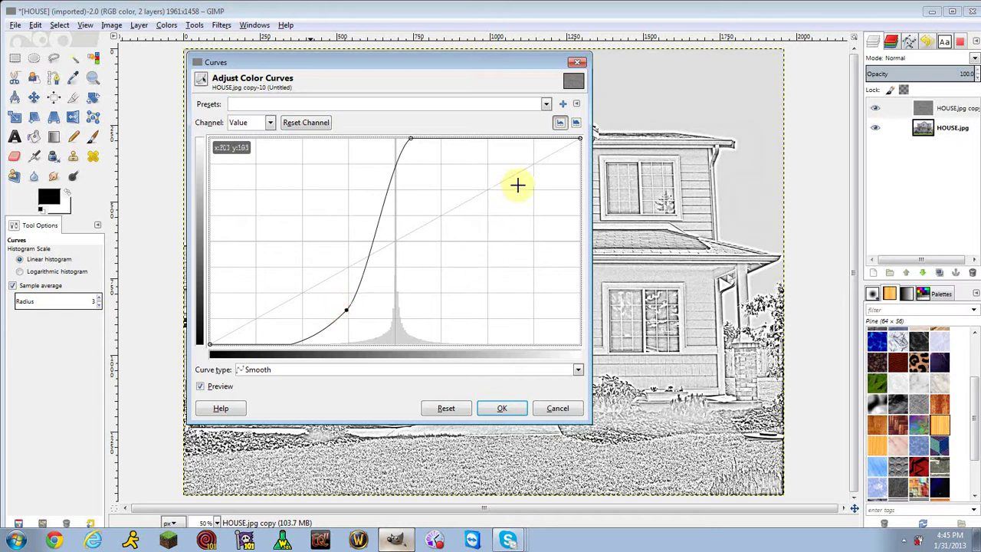
left_click_drag(436, 67, 506, 59)
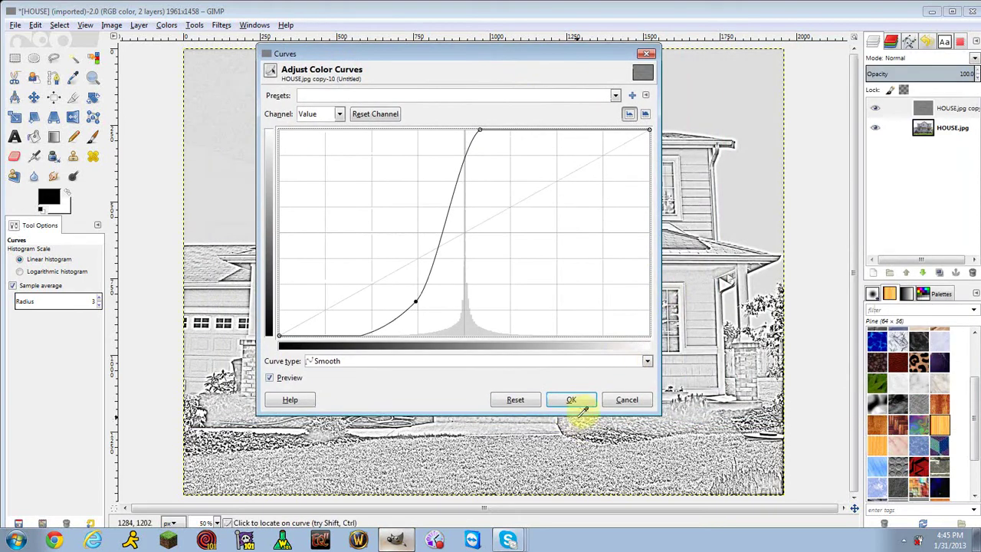
Step: Apply the curve and add a new transparent layer on top
left_click(574, 400)
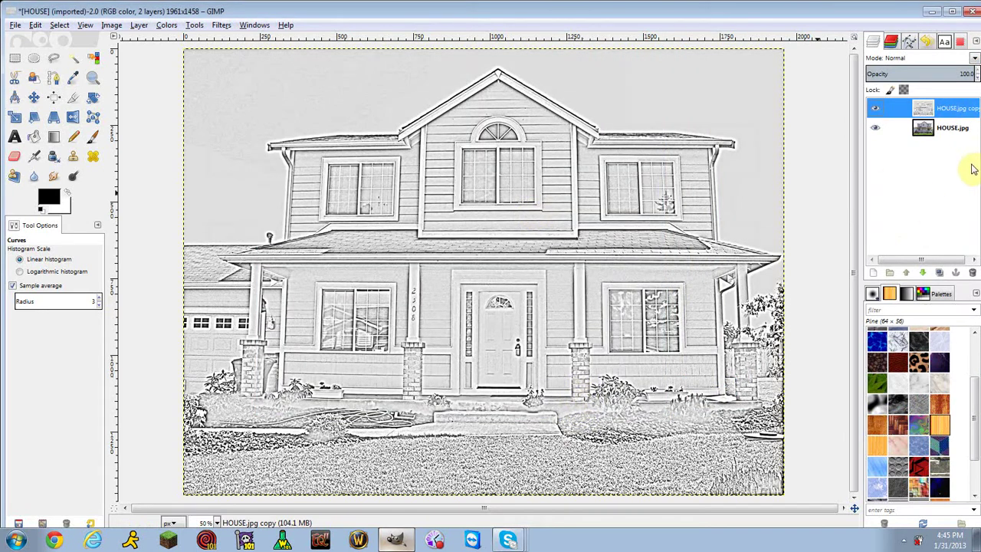
left_click(874, 273)
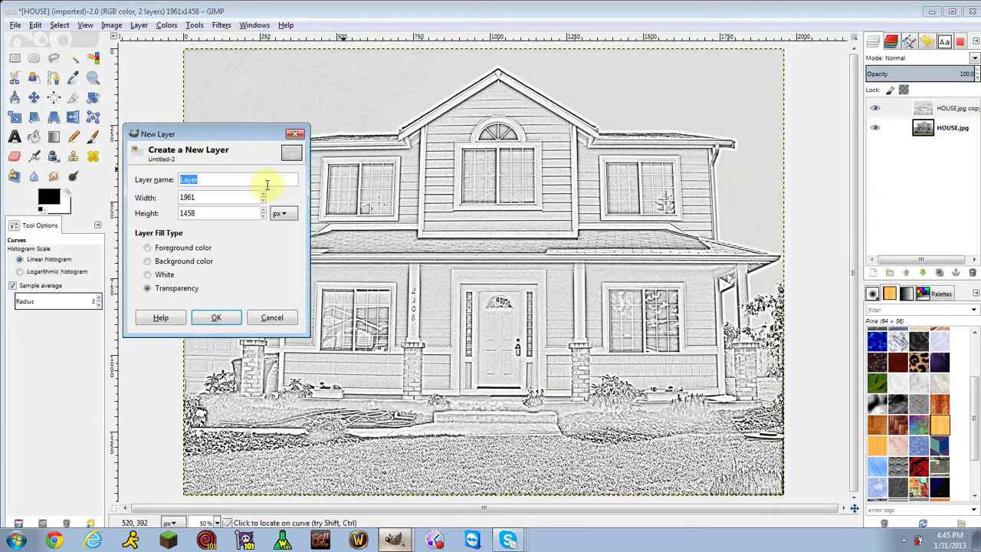
left_click(212, 319)
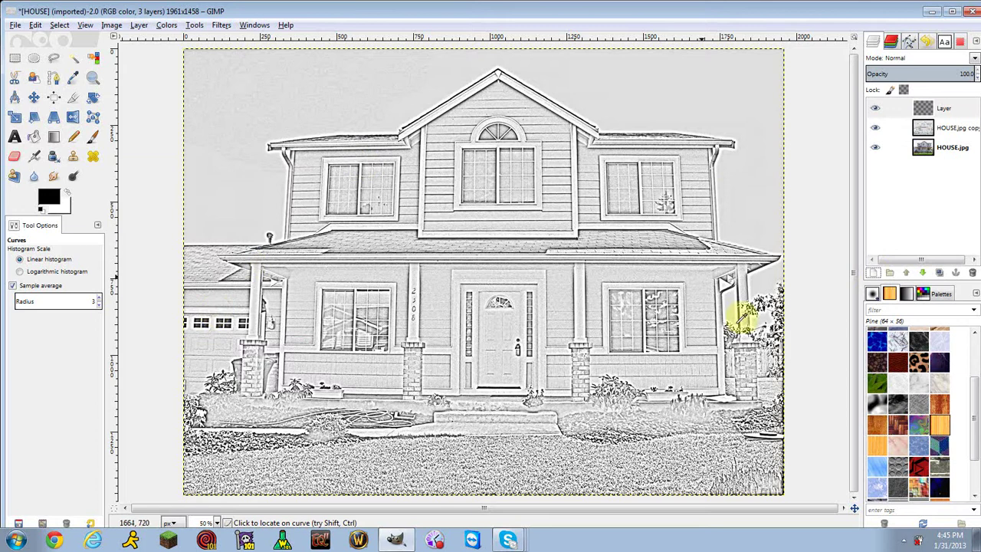
Step: Fill the new layer with the Paper pattern
left_click(917, 407)
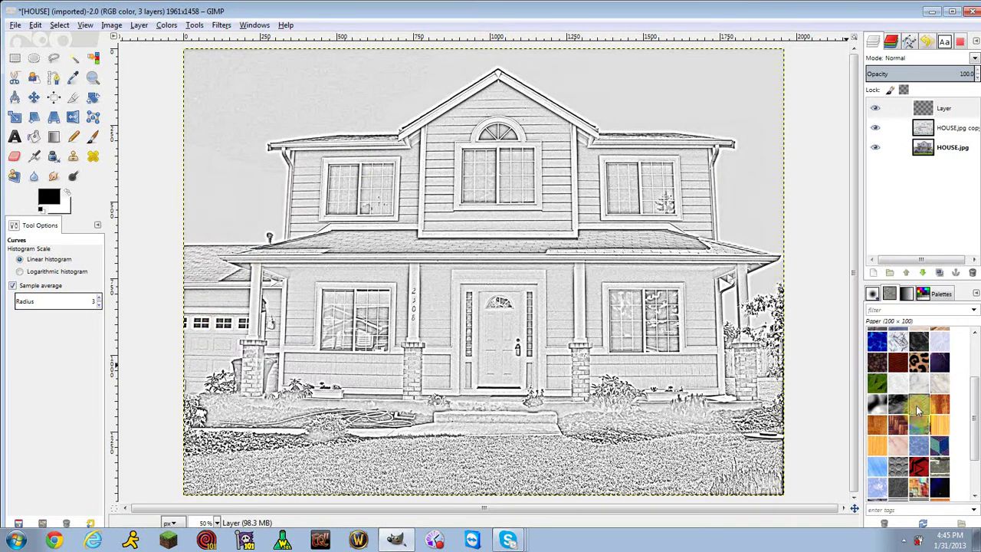
scroll(916, 412, "up", 3)
scroll(905, 353, "down", 5)
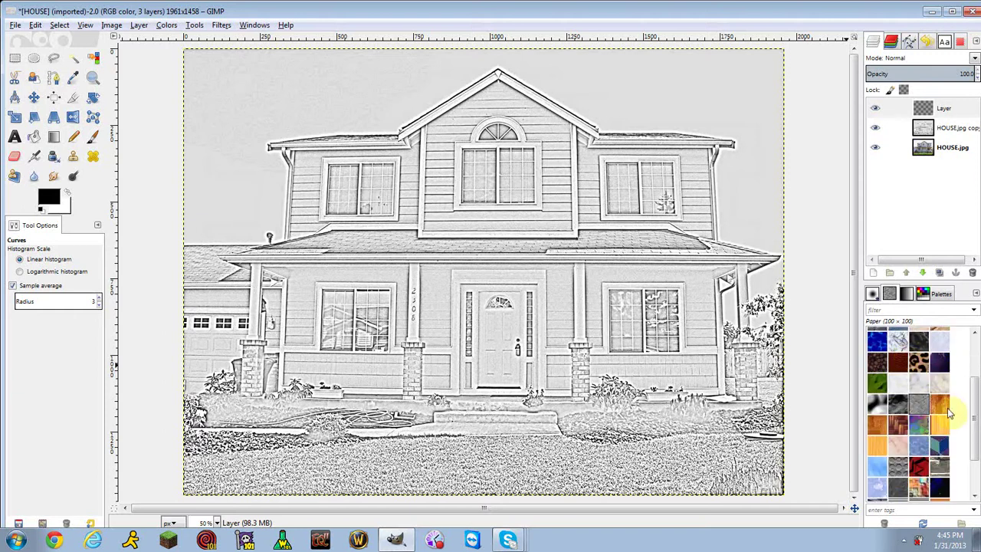
left_click(911, 401)
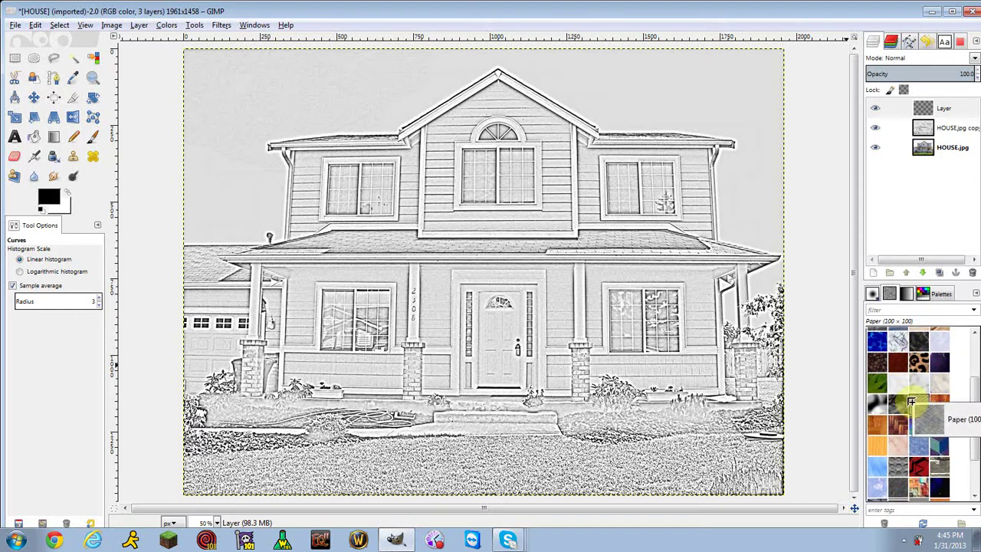
left_click_drag(911, 401, 449, 215)
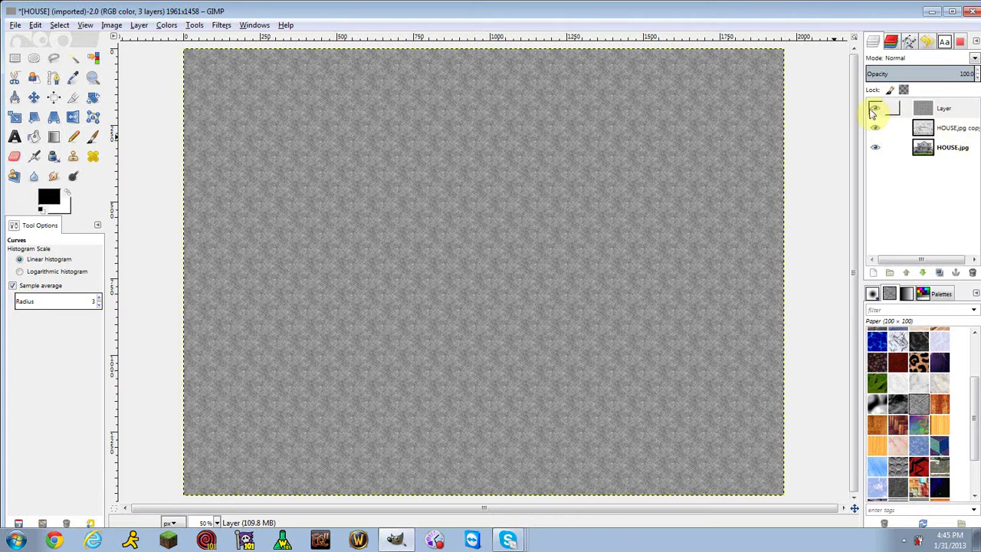
Step: Hide the paper layer and select the HOUSE.jpg copy layer
left_click(874, 109)
left_click(875, 109)
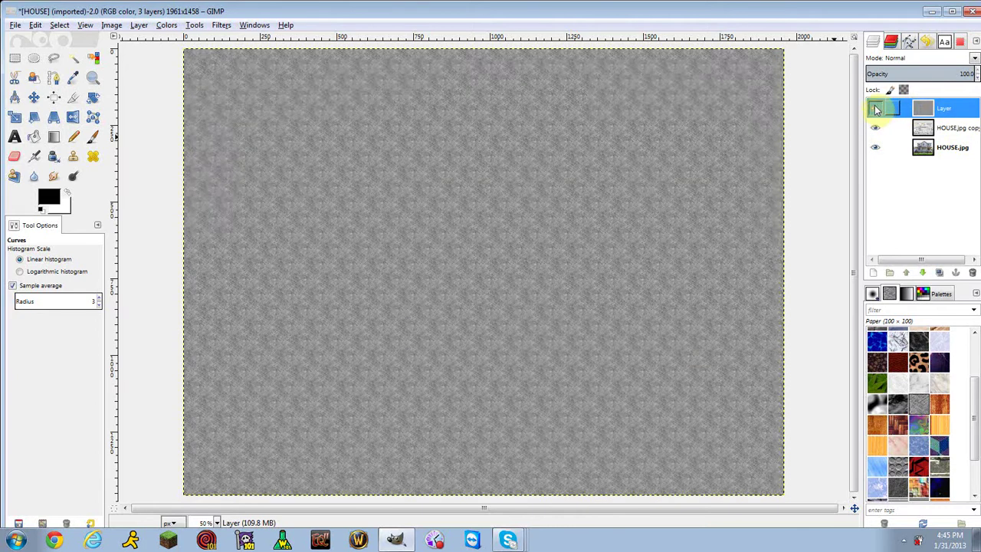
left_click(876, 109)
left_click(943, 131)
left_click(951, 129)
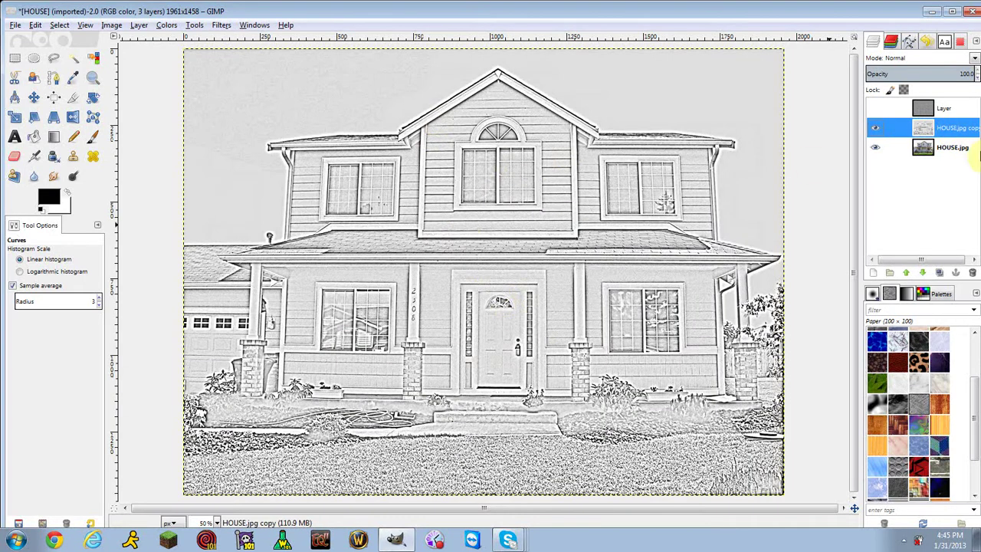
Step: Set the sketch layer to Grain merge, then show the paper layer and set it to Overlay
left_click(898, 59)
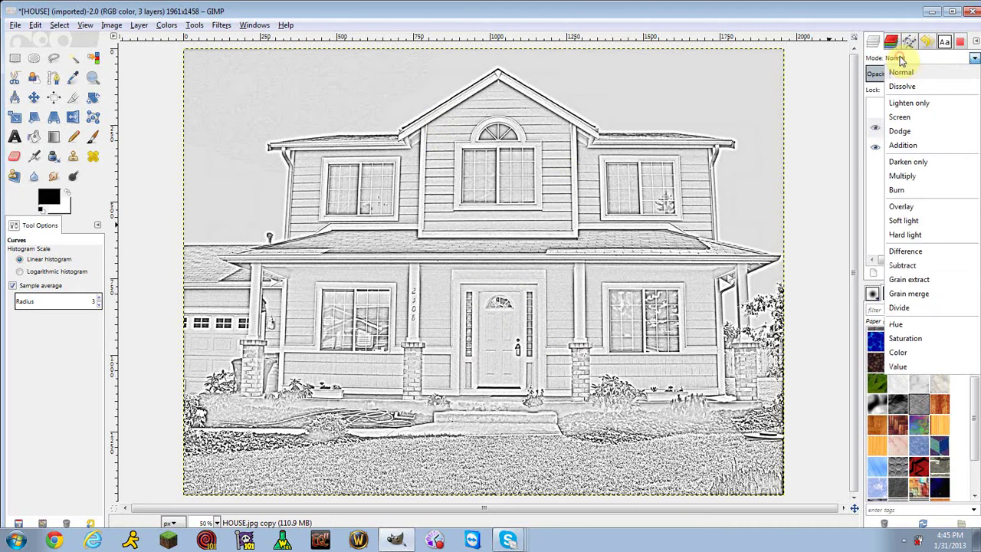
left_click(909, 293)
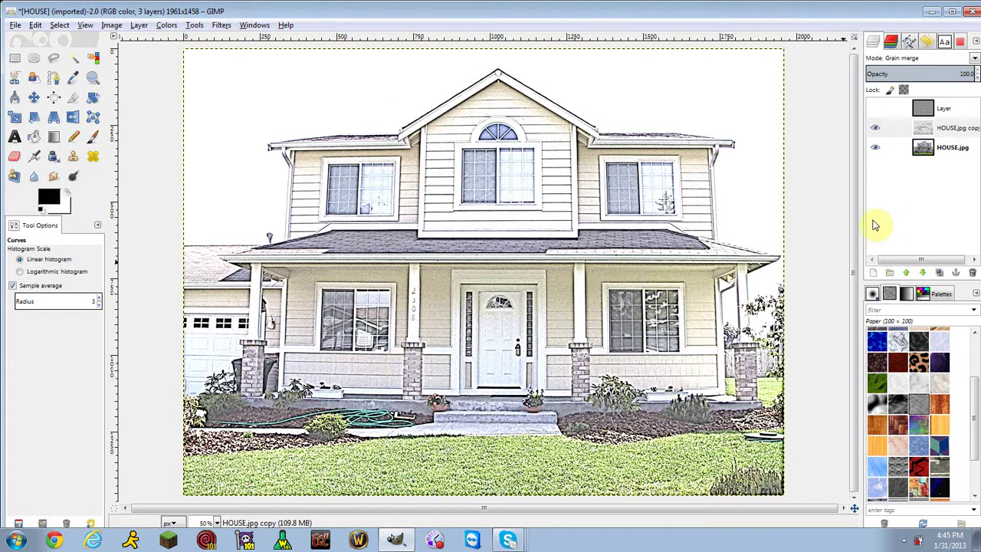
left_click(943, 112)
left_click(876, 107)
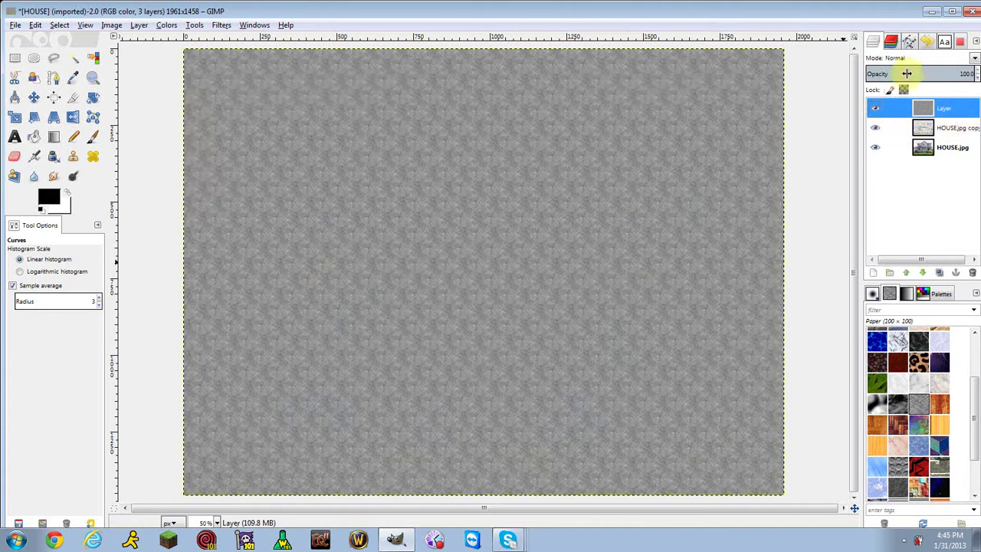
left_click(912, 60)
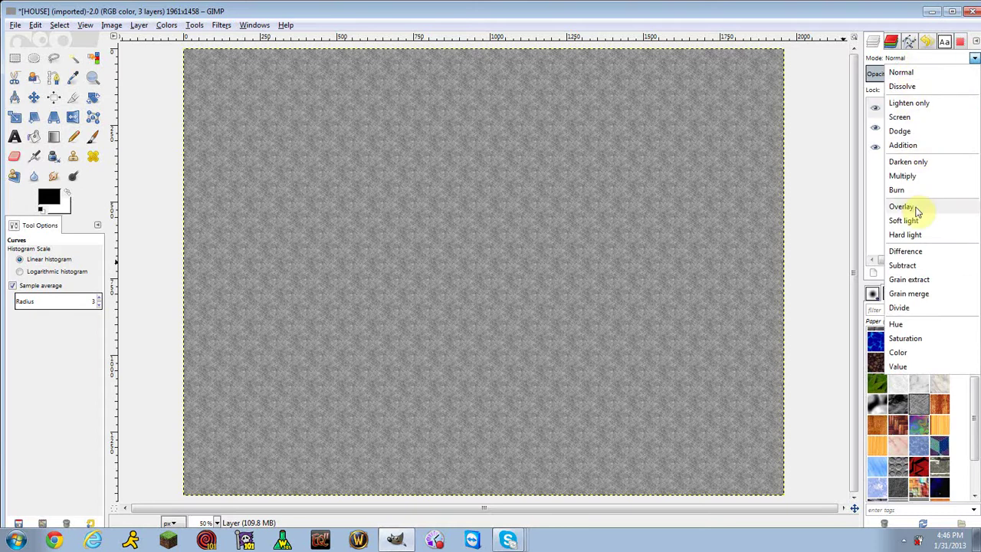
left_click(917, 212)
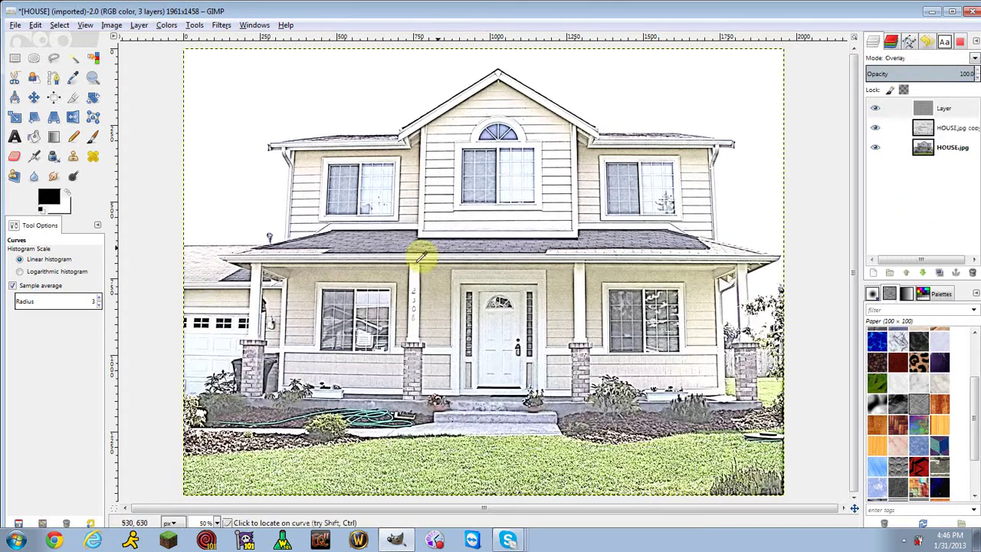
left_click(932, 115)
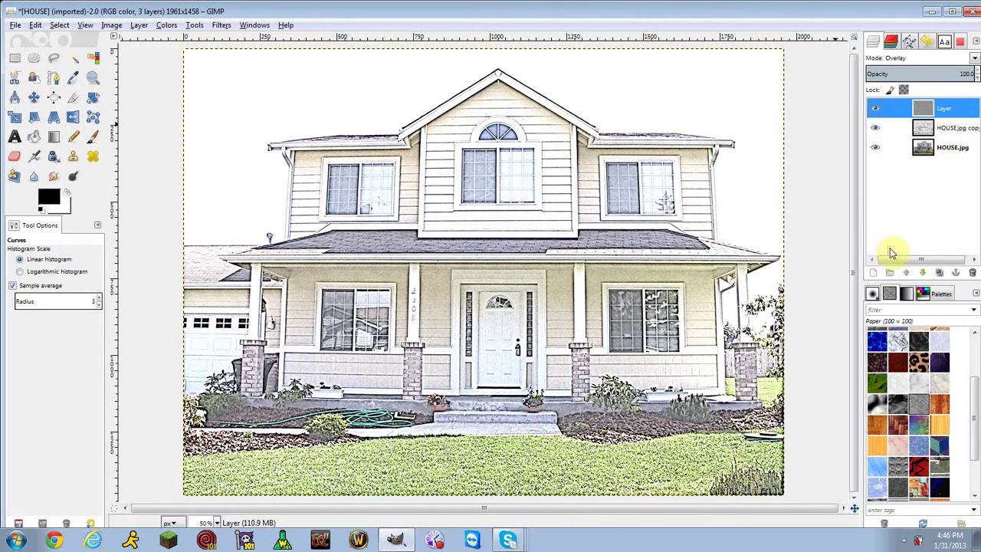
Step: Open Curves on the paper texture layer and bow its Value curve steeply upward
left_click(165, 25)
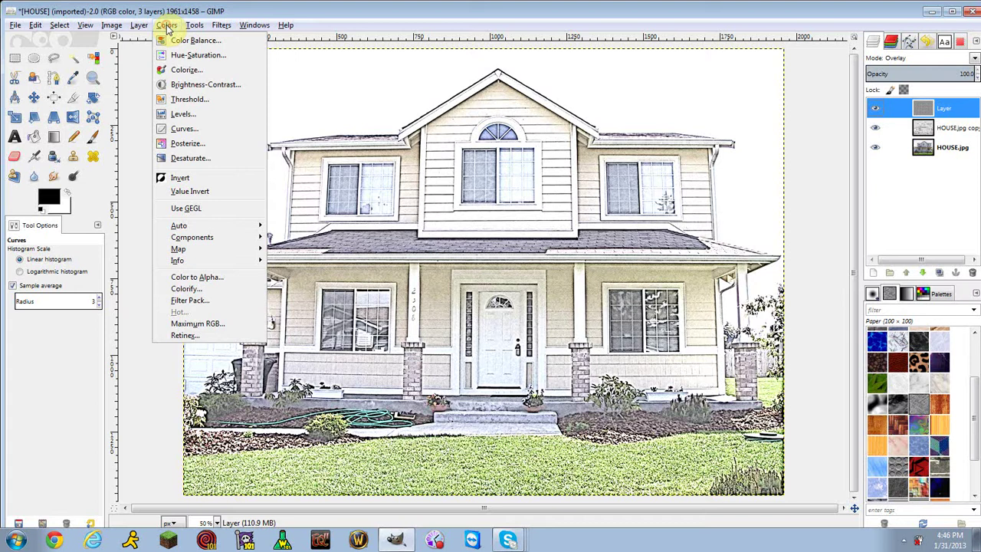
left_click(196, 129)
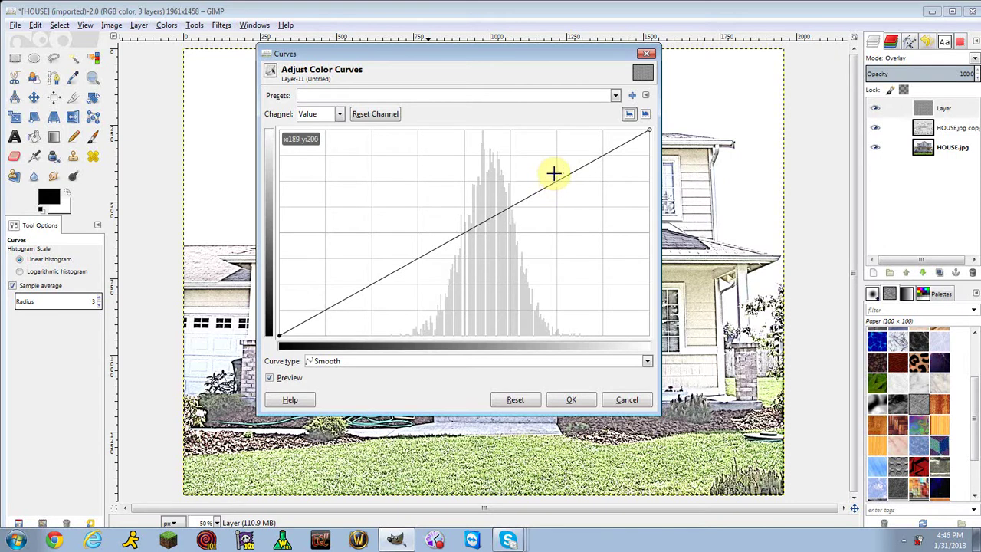
left_click_drag(553, 174, 543, 166)
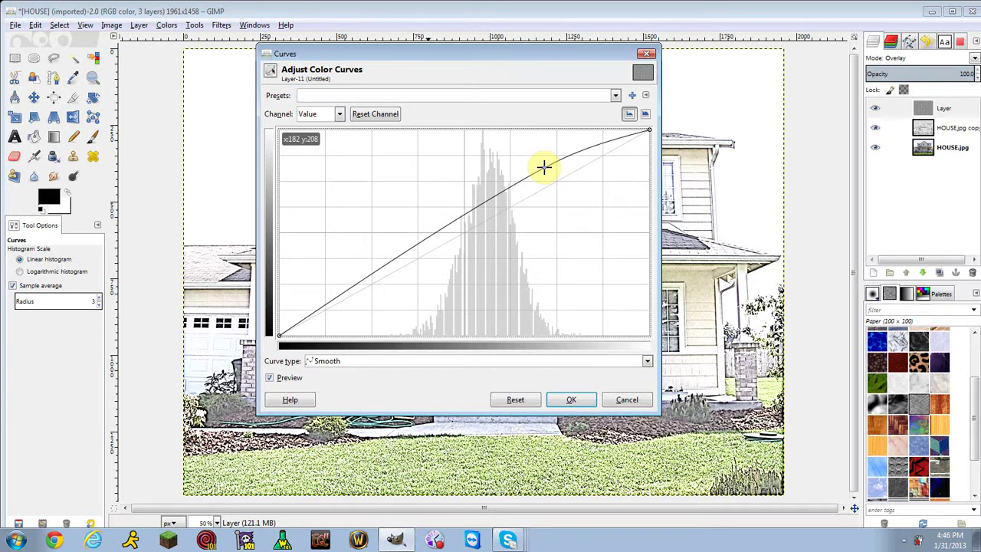
left_click_drag(543, 166, 493, 142)
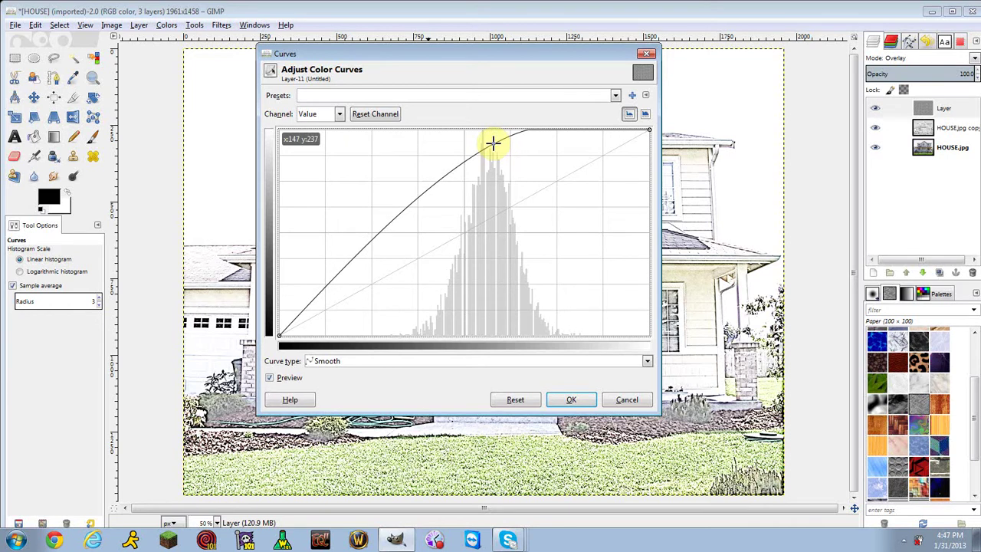
Step: Raise the upper curve point, pull a new lower point down into a steep S-curve, and apply
mouse_move(493, 142)
left_mouse_down()
mouse_move(483, 133)
mouse_move(503, 140)
left_mouse_up()
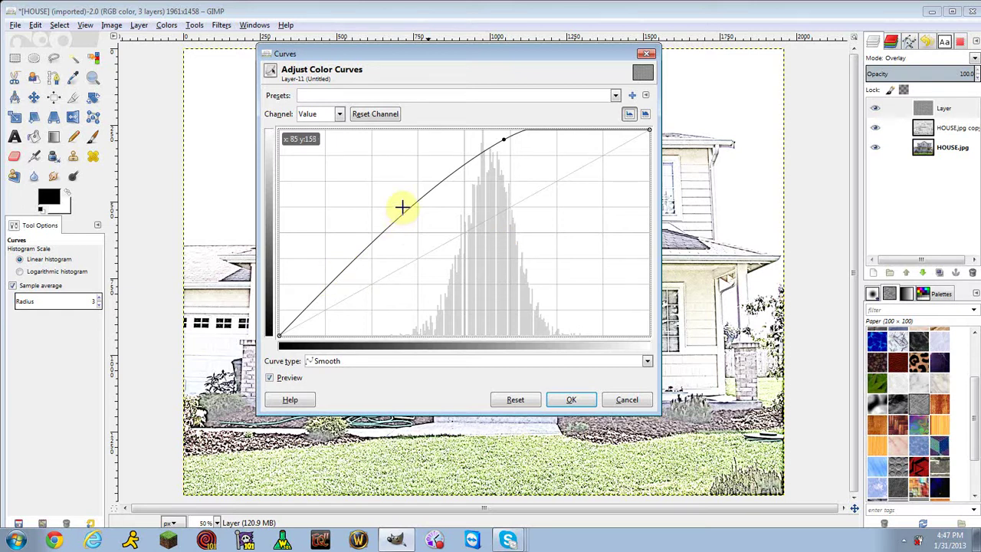
left_click_drag(403, 207, 406, 219)
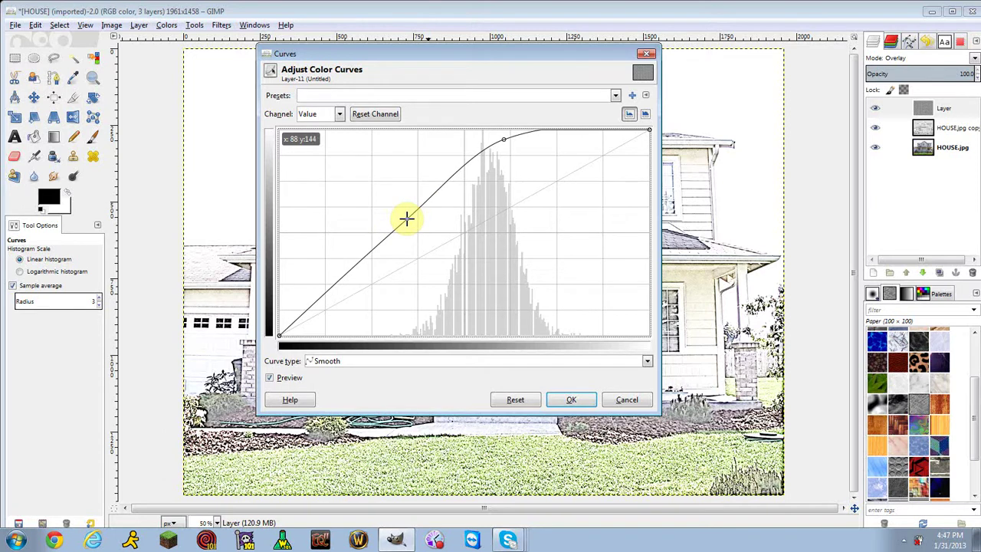
left_click_drag(406, 220, 458, 310)
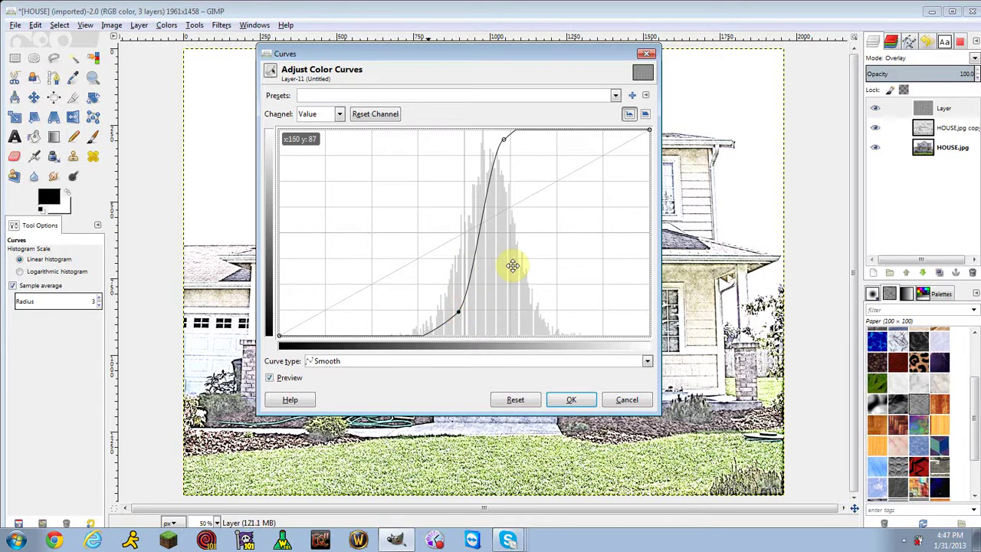
left_click(570, 399)
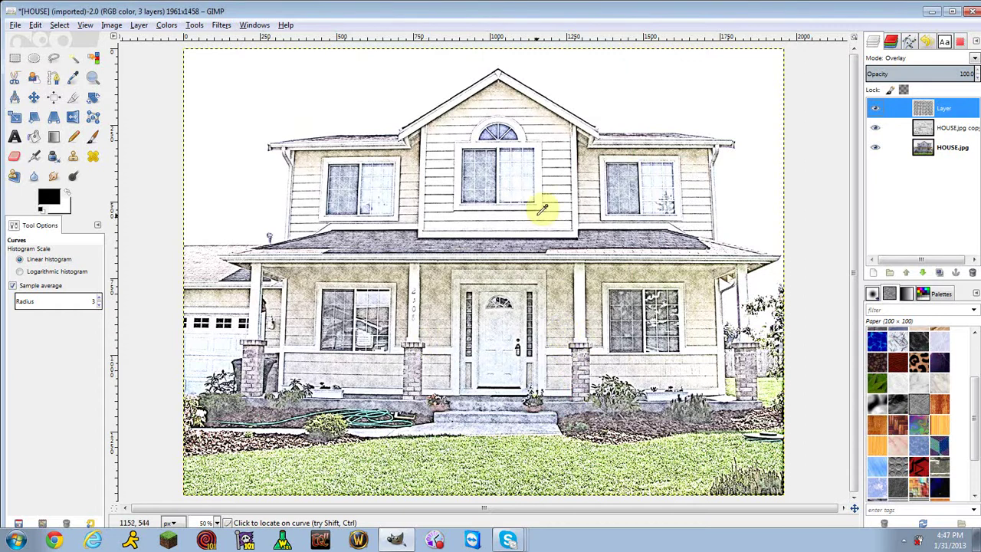
Step: Create a layer from Visible and Gaussian-blur it with a 20 px radius
left_click(138, 25)
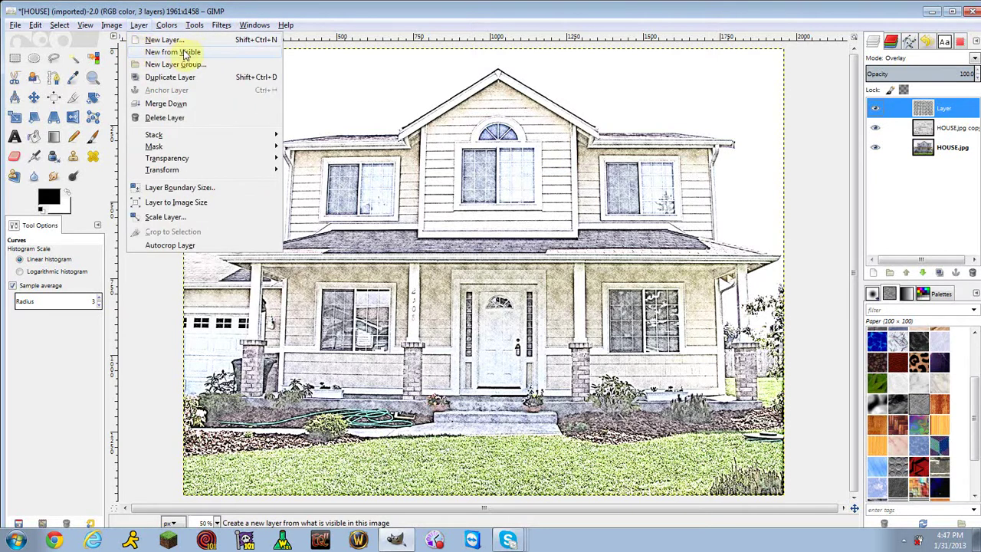
left_click(211, 54)
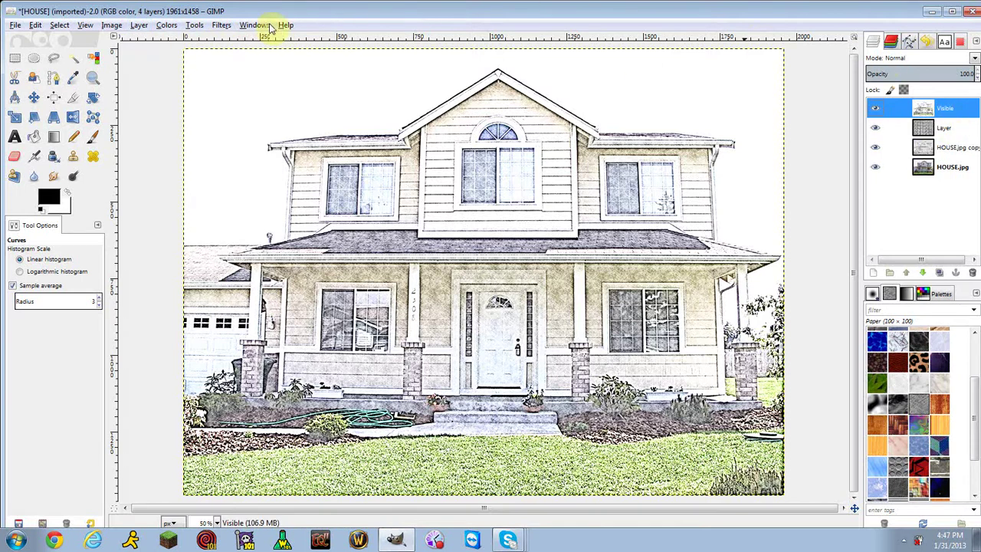
left_click(221, 24)
mouse_move(253, 98)
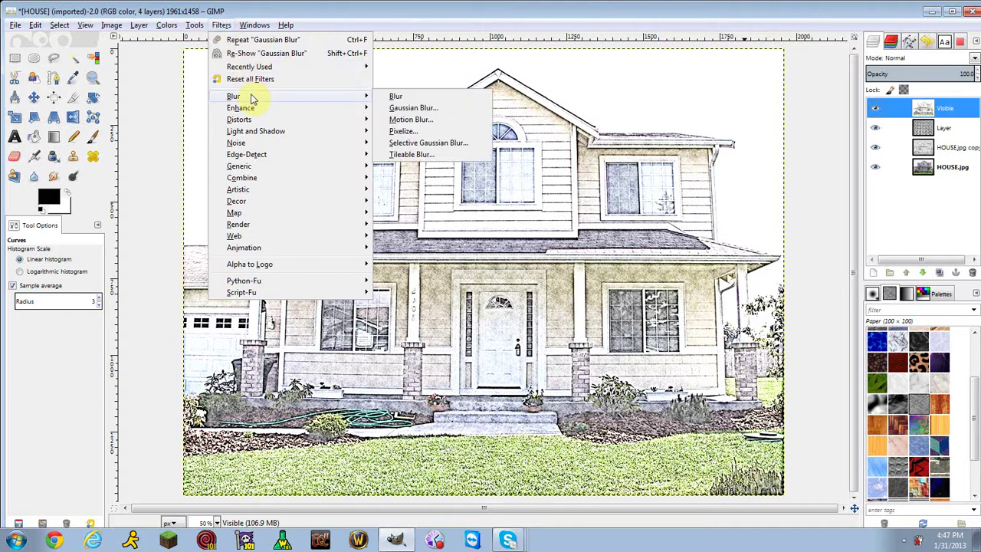
left_click(404, 106)
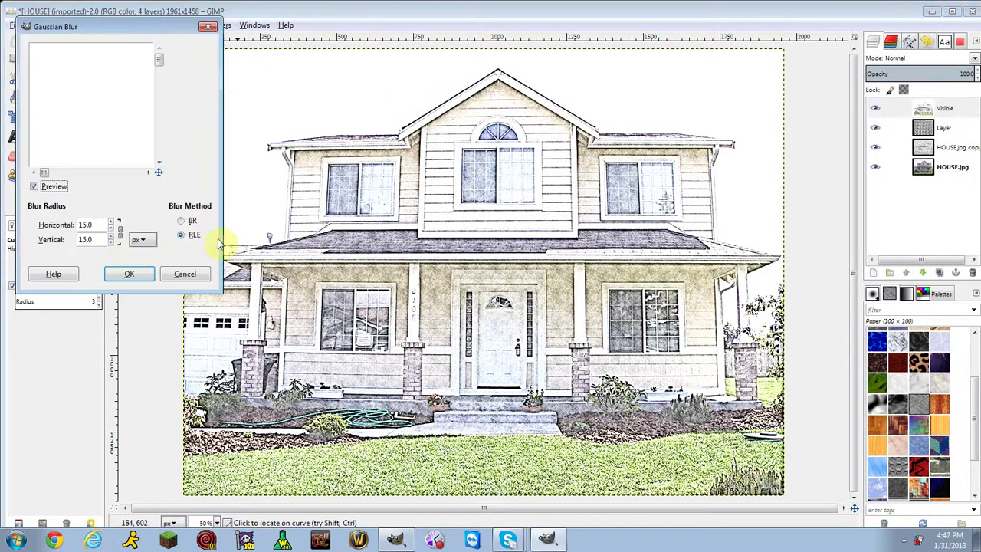
left_click(110, 221)
left_click(111, 221)
left_click(111, 220)
left_click(110, 220)
left_click(110, 221)
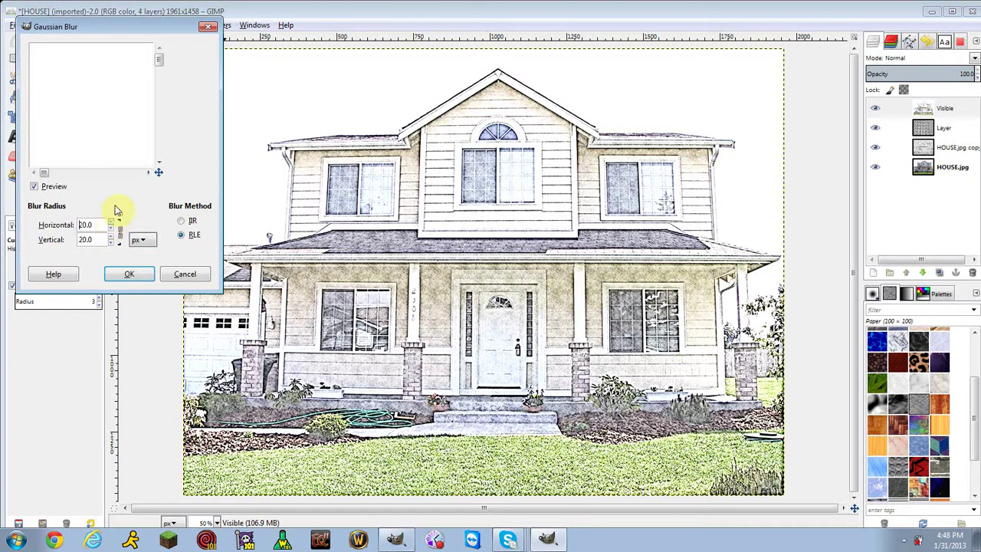
left_click(140, 277)
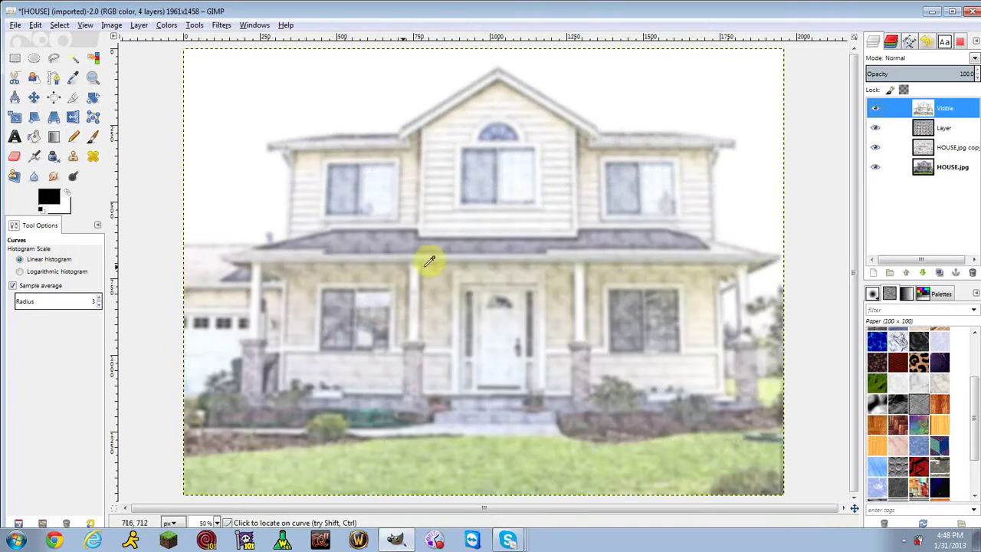
Step: Lower the blurred Visible layer's opacity to 47 in the Layers panel
left_click(967, 73)
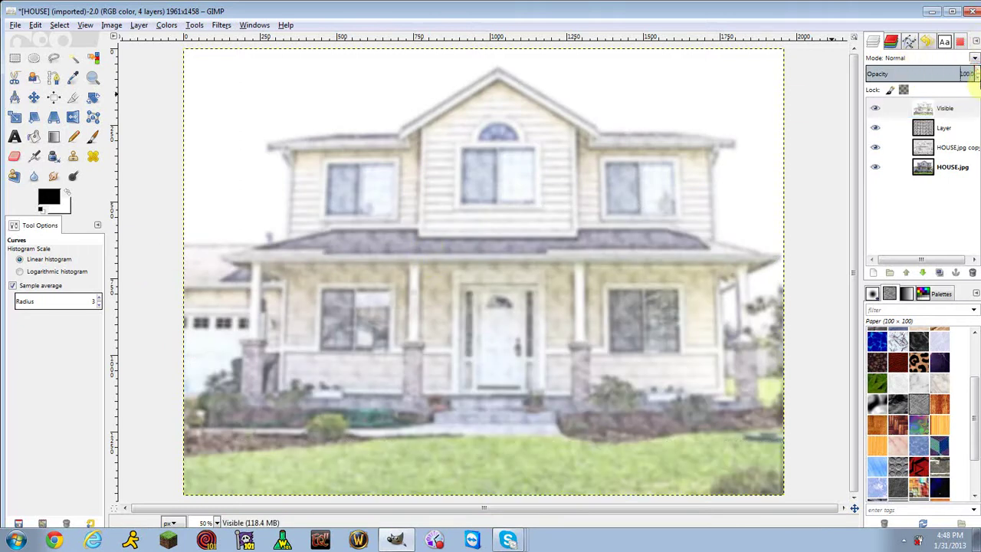
left_click(972, 75)
type("47")
key("Return")
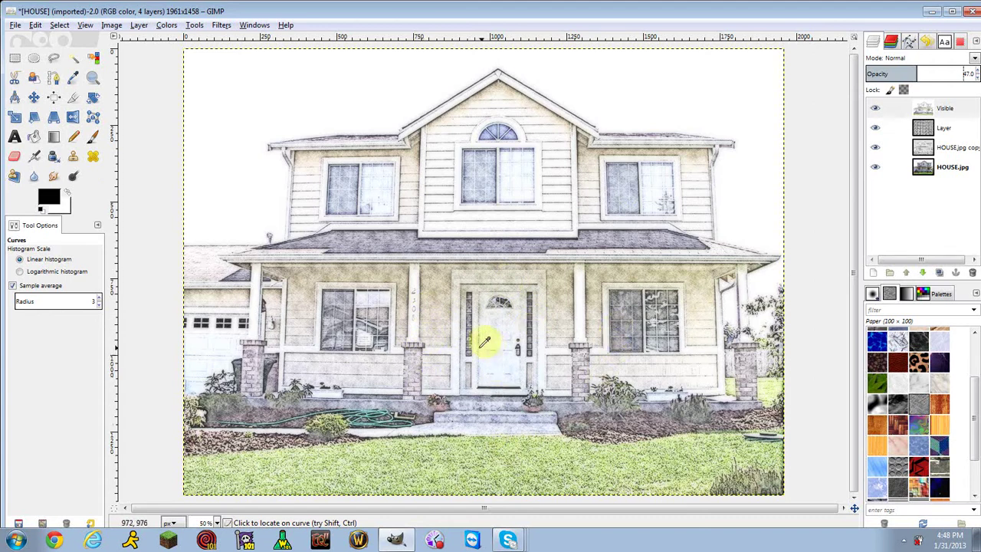
Step: Switch back and forth between the original HOUSE photo and the GIMP pencil sketch, ending on the sketch
left_click(931, 15)
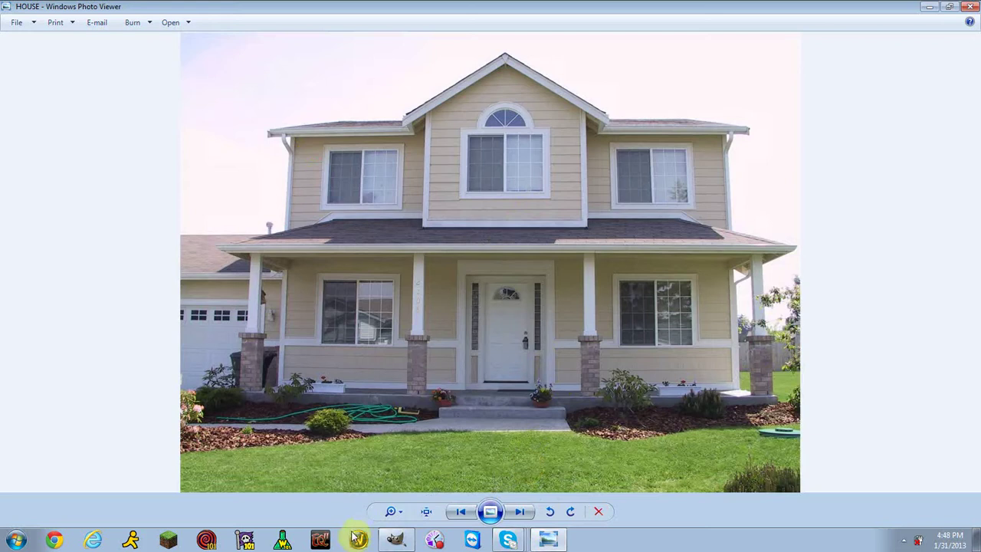
left_click(406, 543)
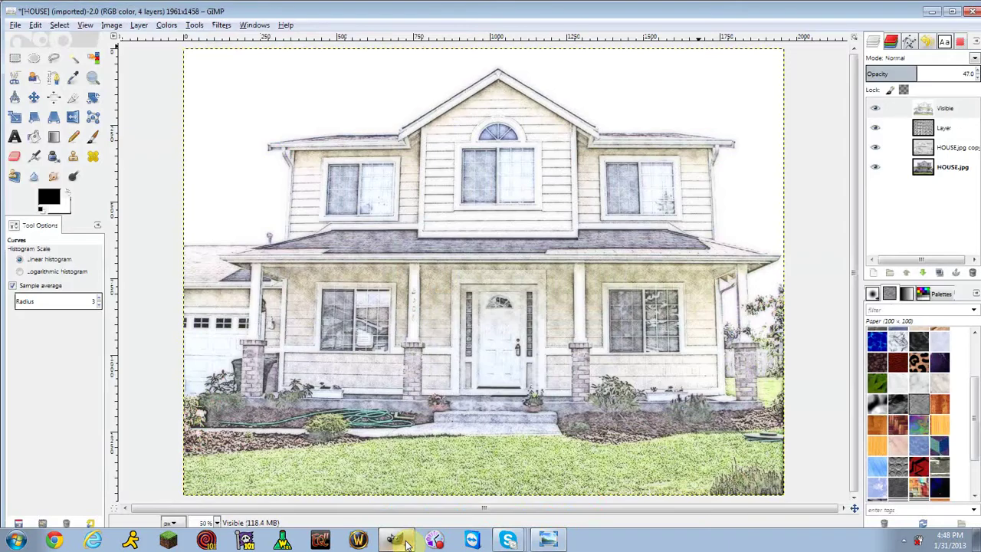
left_click(407, 543)
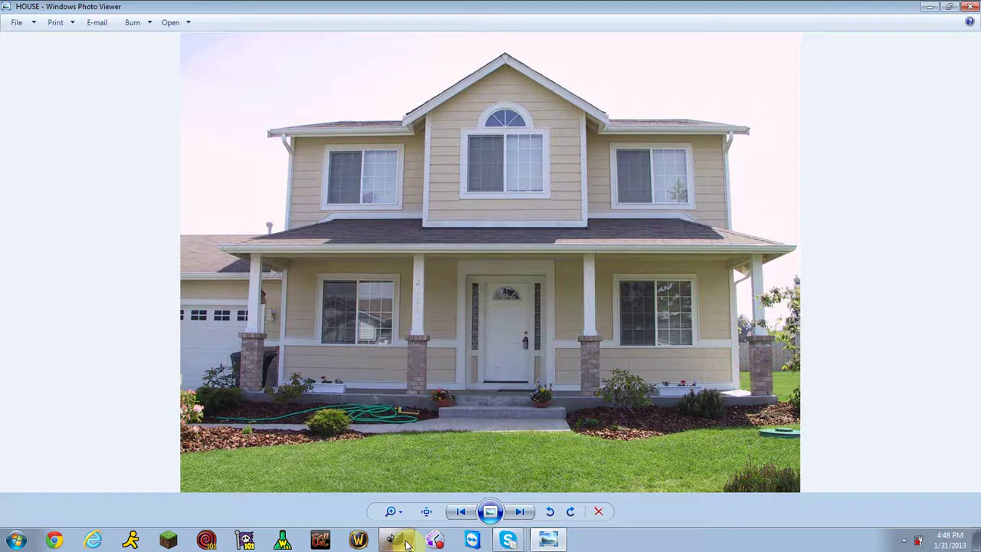
left_click(406, 544)
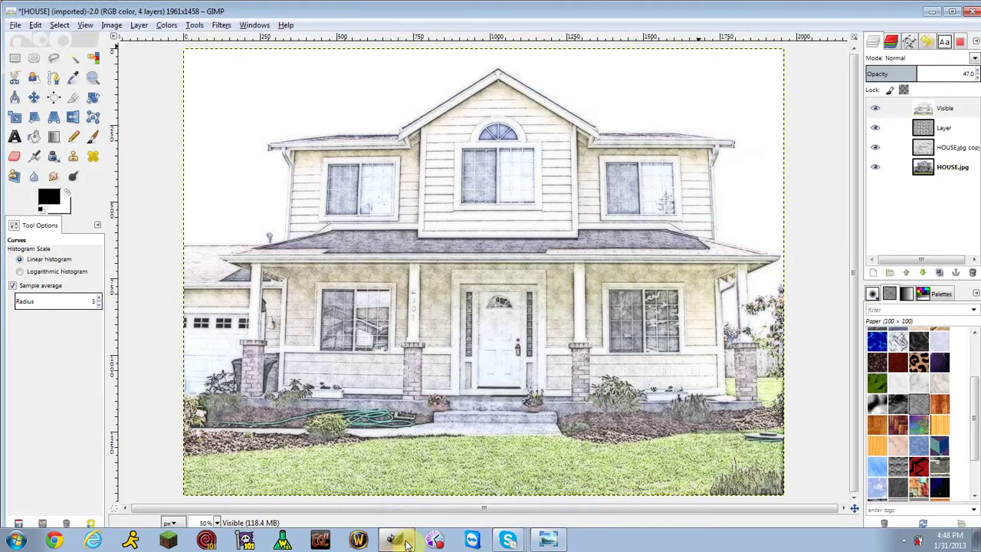
left_click(406, 543)
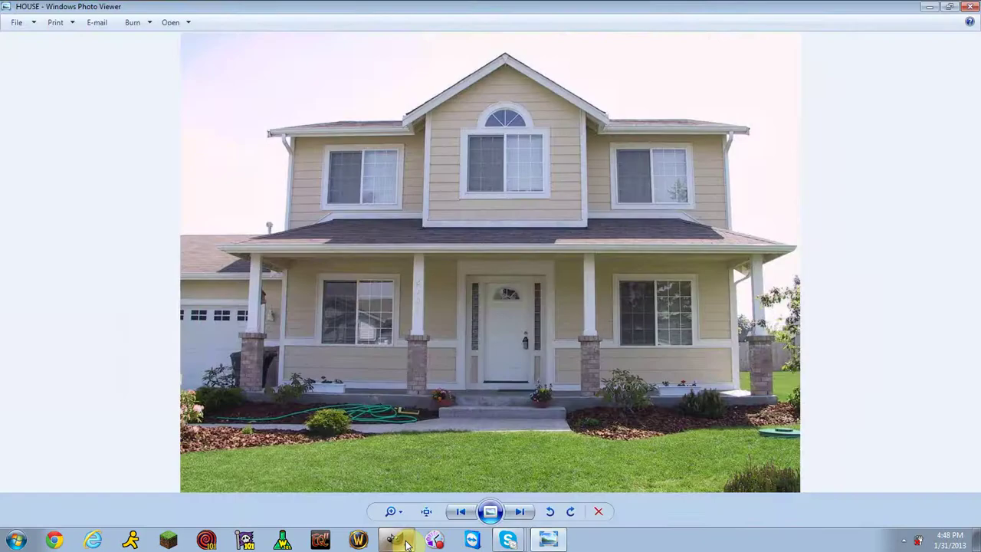
left_click(406, 543)
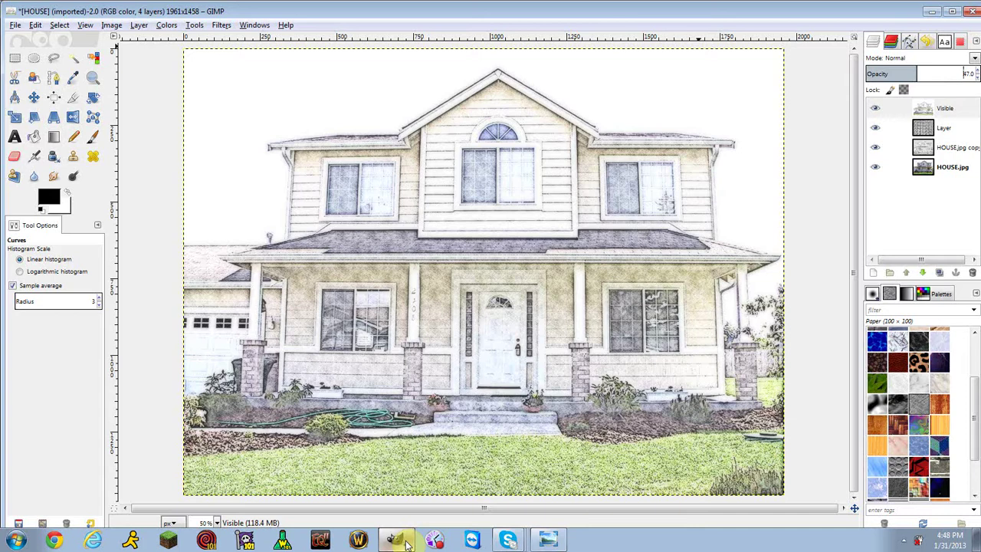
left_click(406, 544)
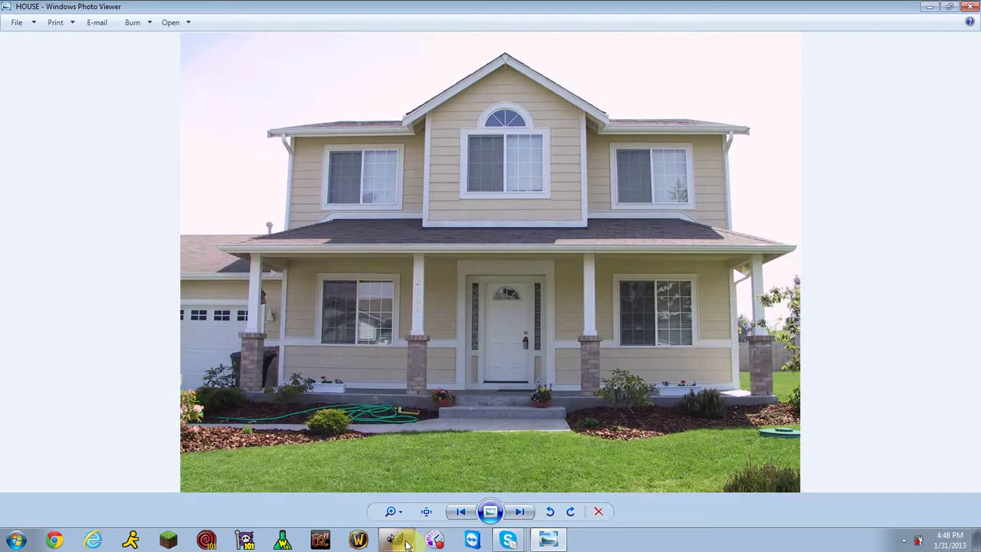
left_click(406, 543)
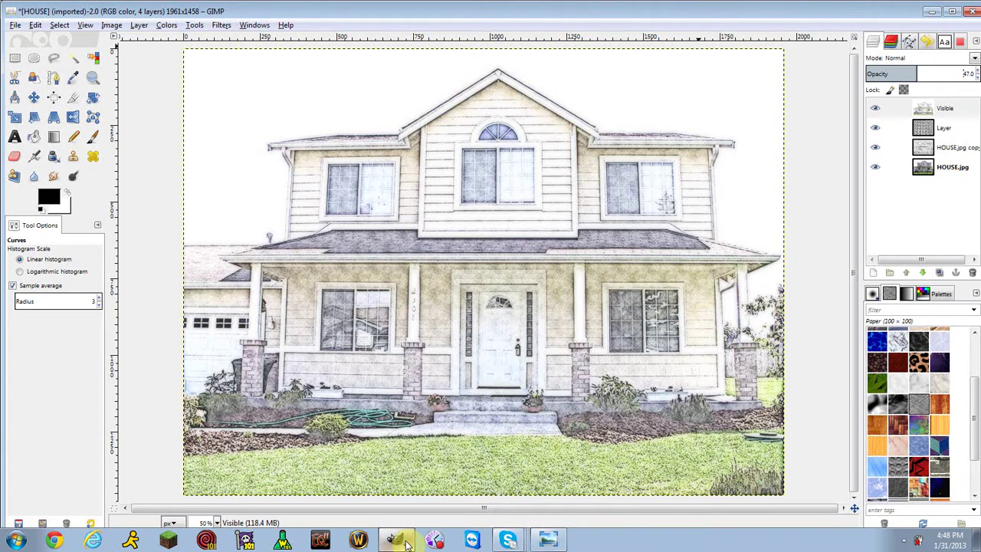